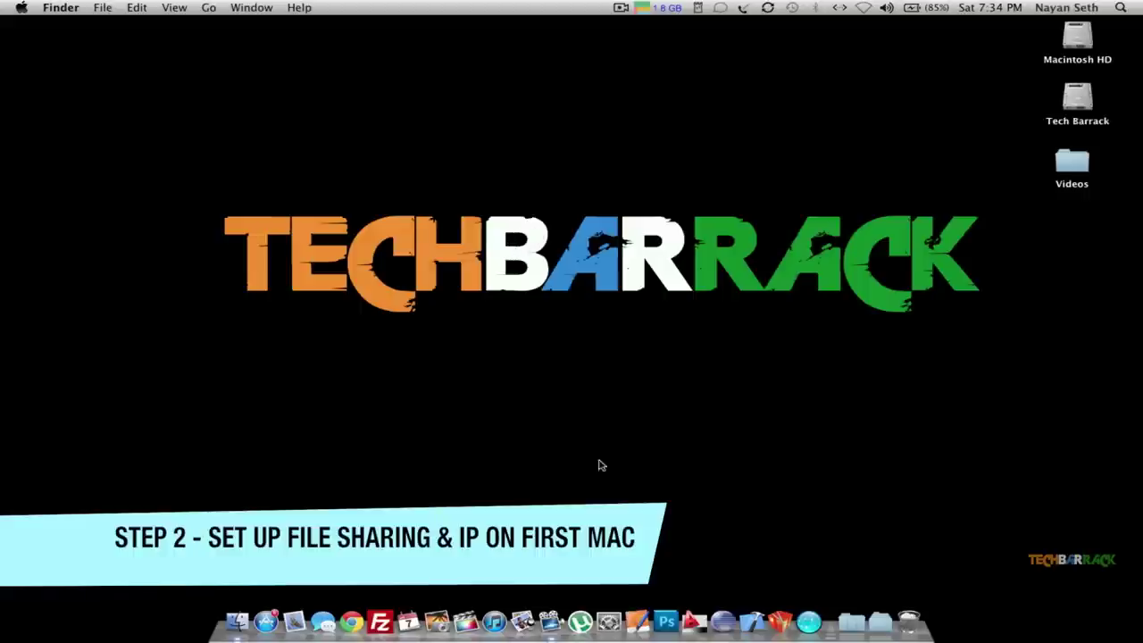
- Turn on File Sharing in System Preferences' Sharing pane
click(606, 627)
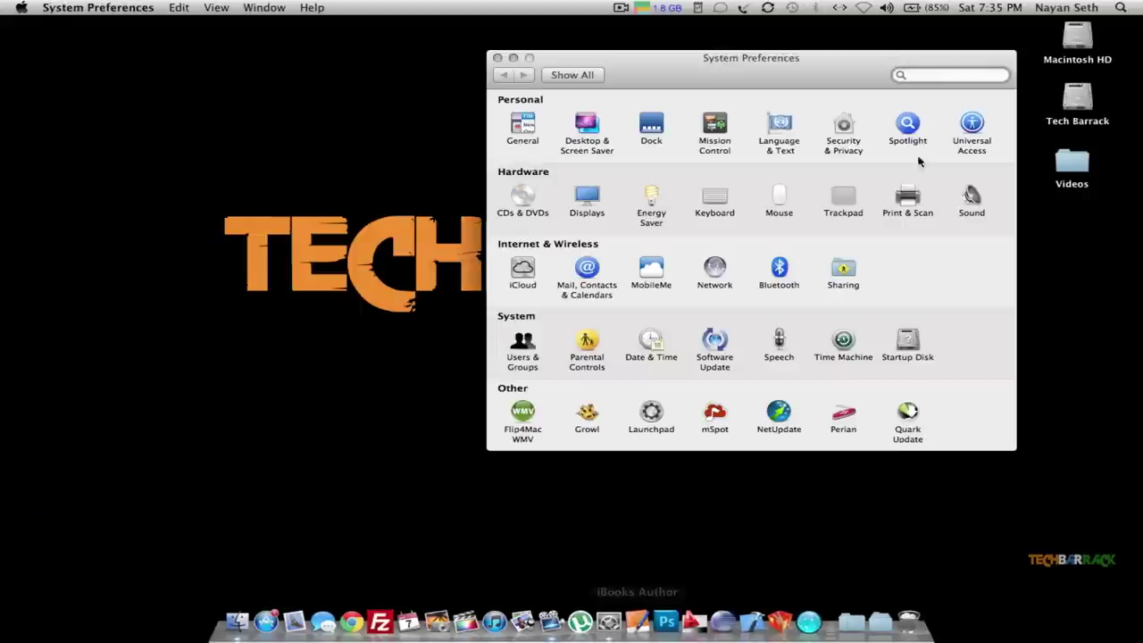
click(856, 271)
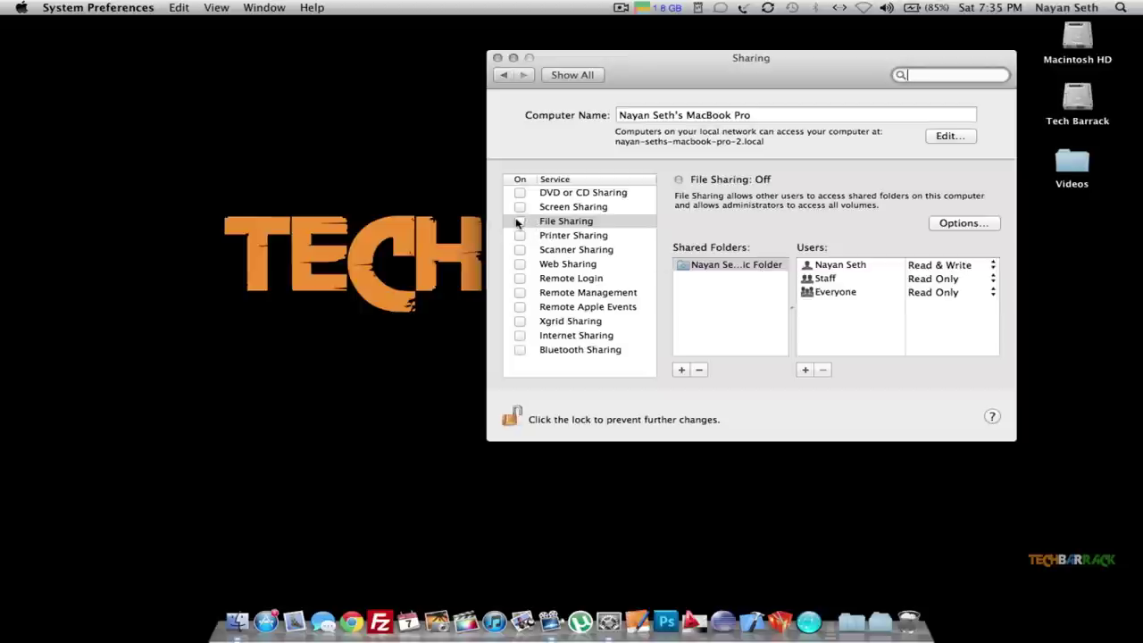
click(527, 223)
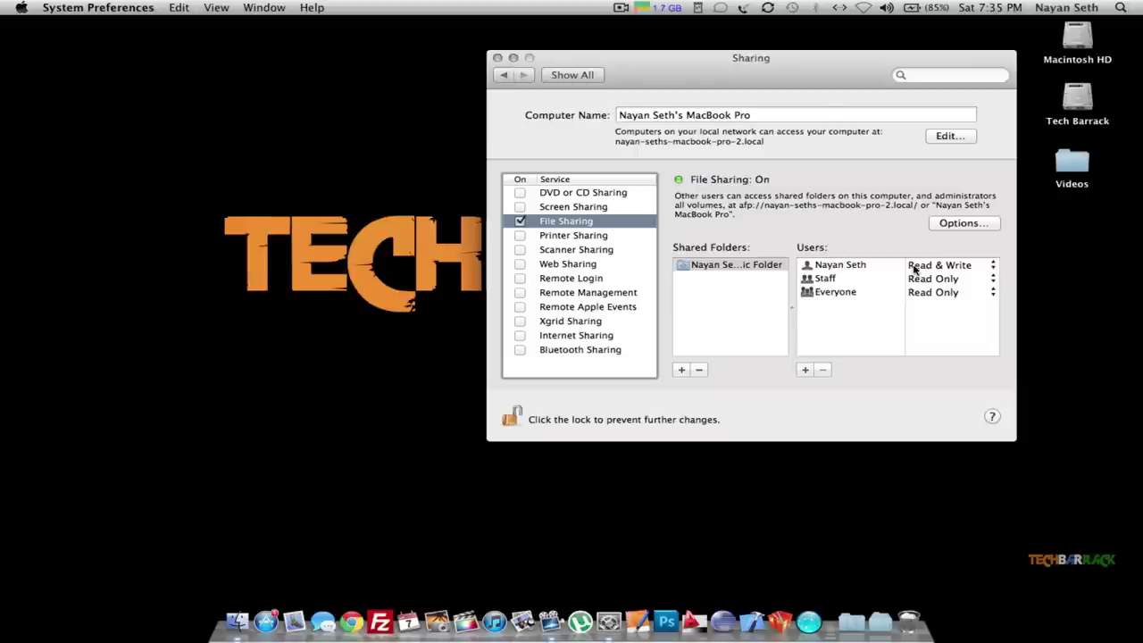
- Keep Staff and Everyone at Read Only access, then return to all preferences
click(961, 280)
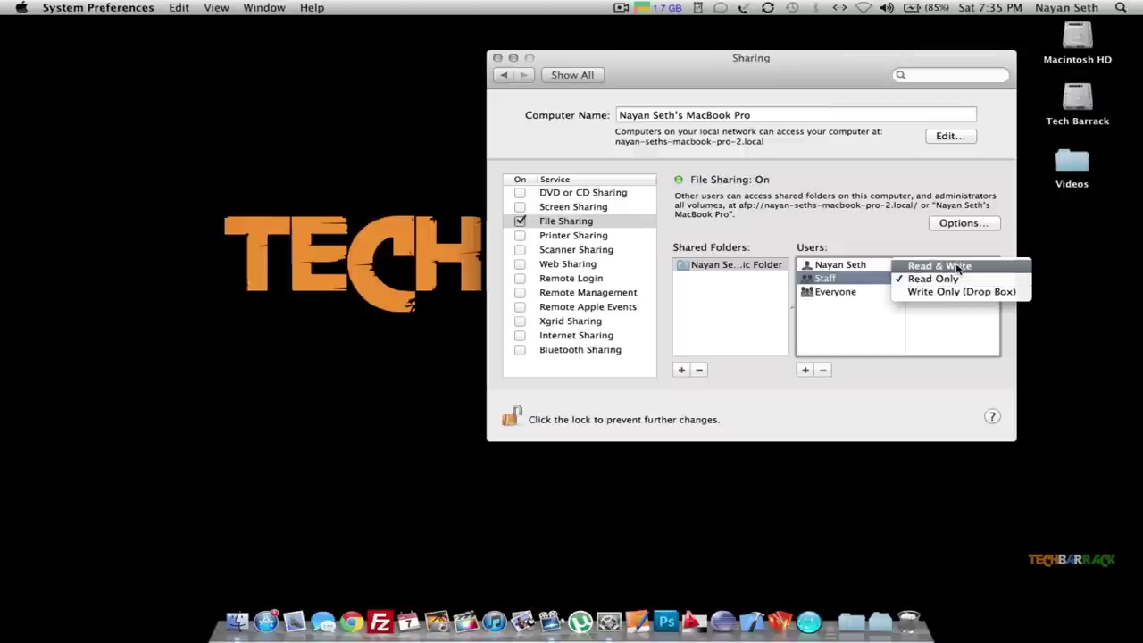
click(954, 281)
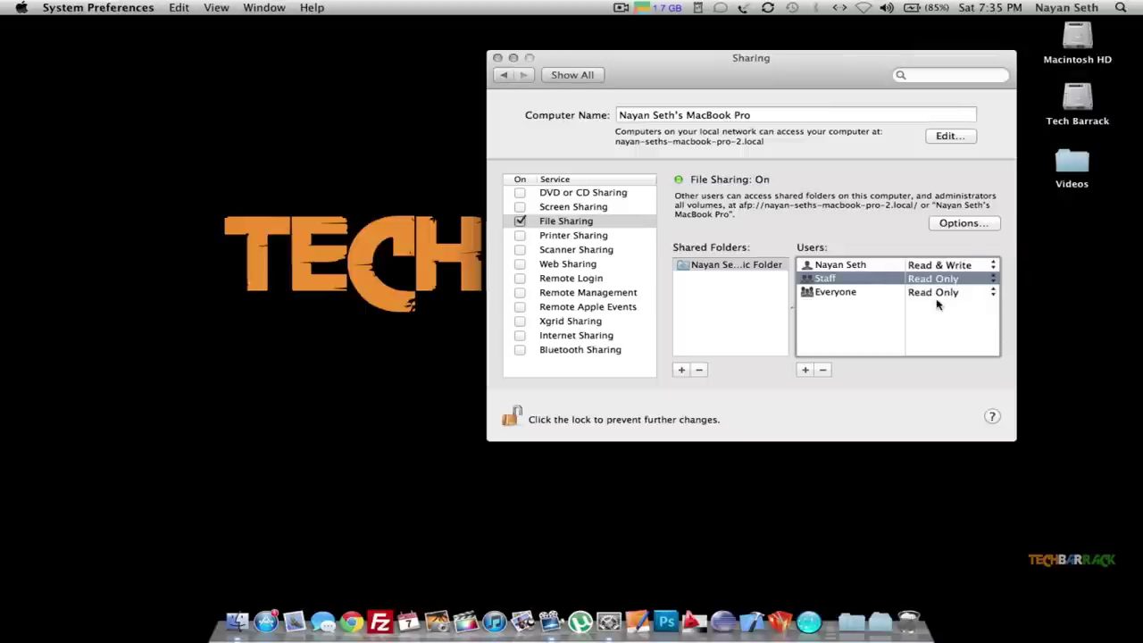
click(926, 294)
click(929, 293)
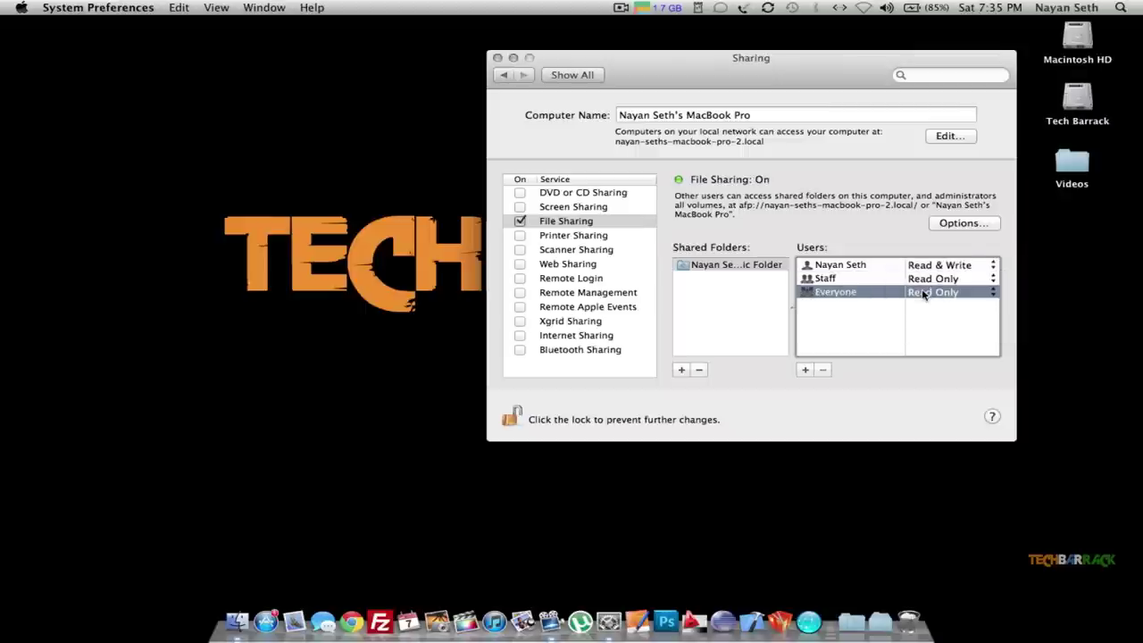
click(572, 74)
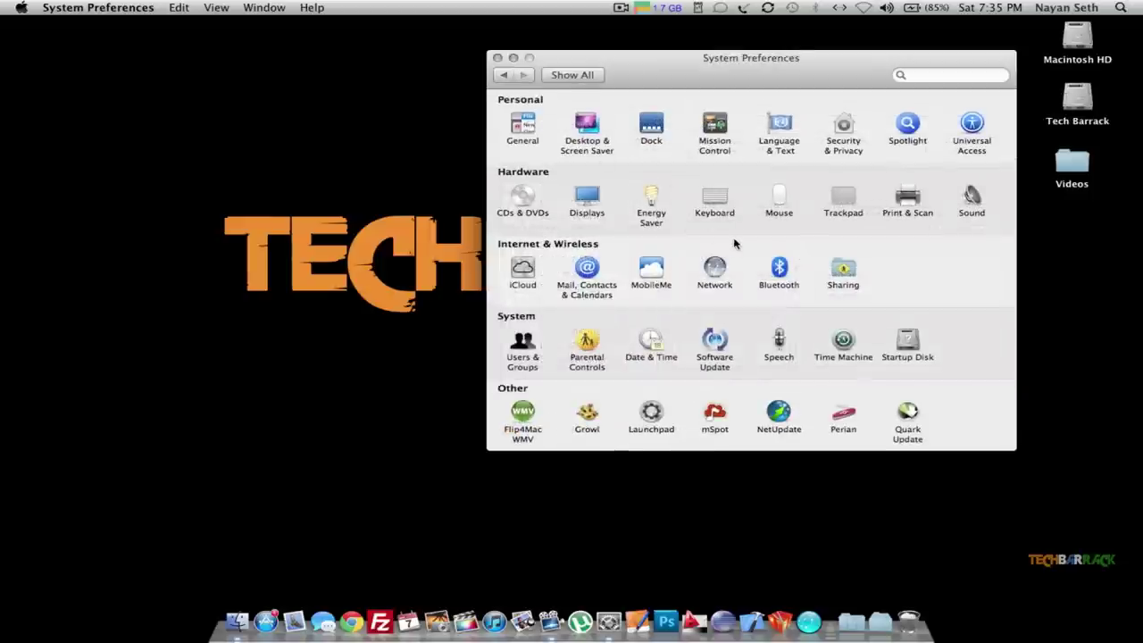
- Set Ethernet's IPv4 configuration to Manually with IP address 10.0.0.1
click(720, 268)
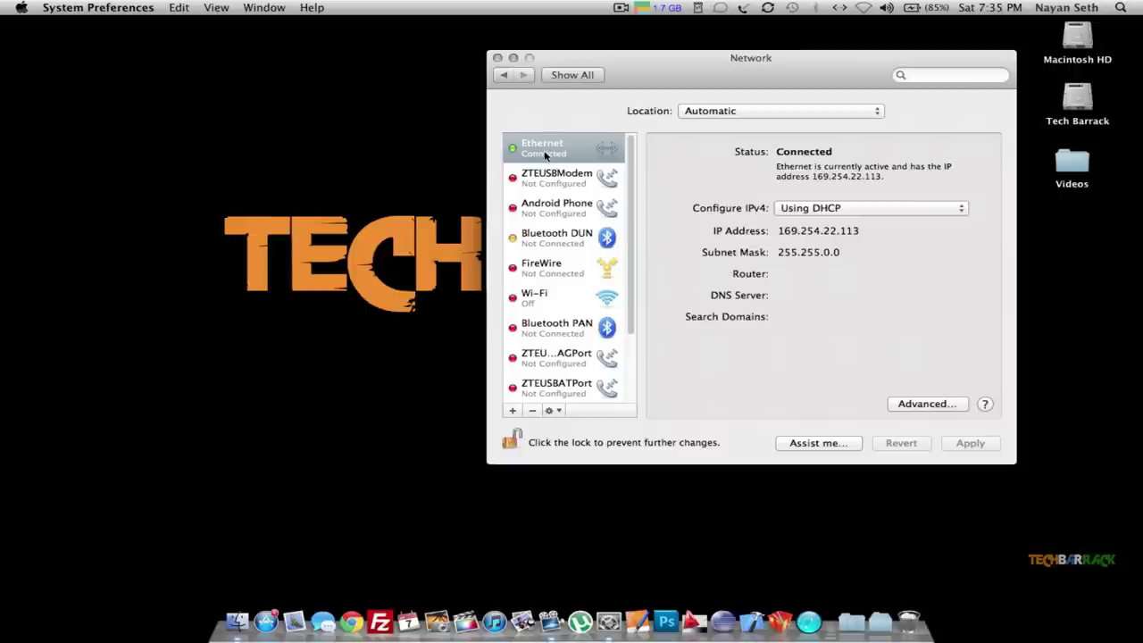
click(837, 212)
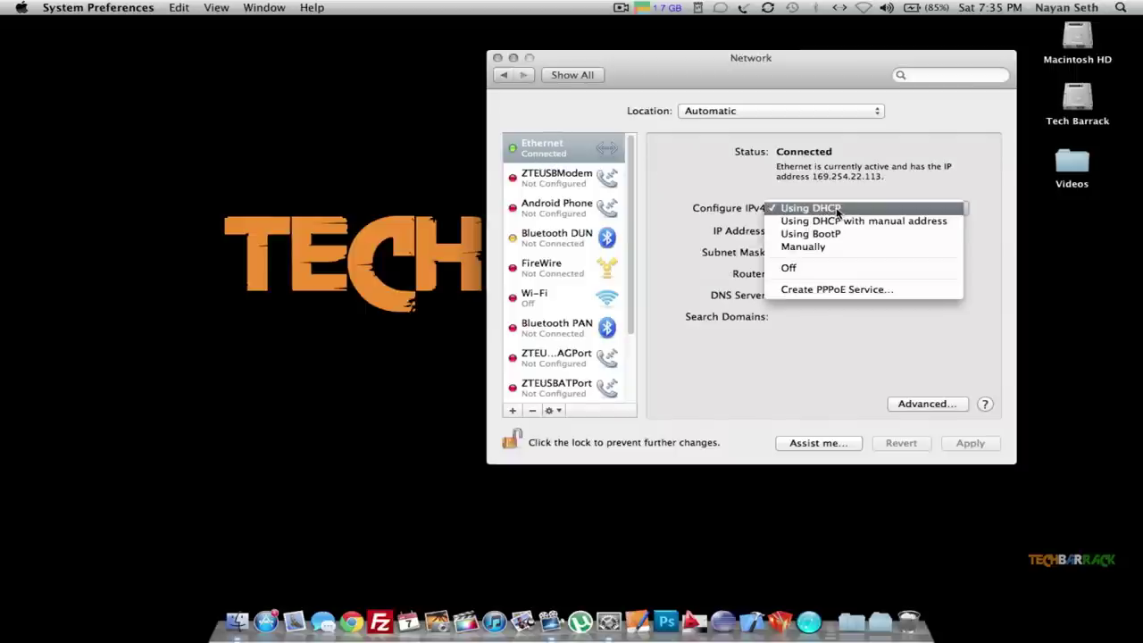
click(831, 247)
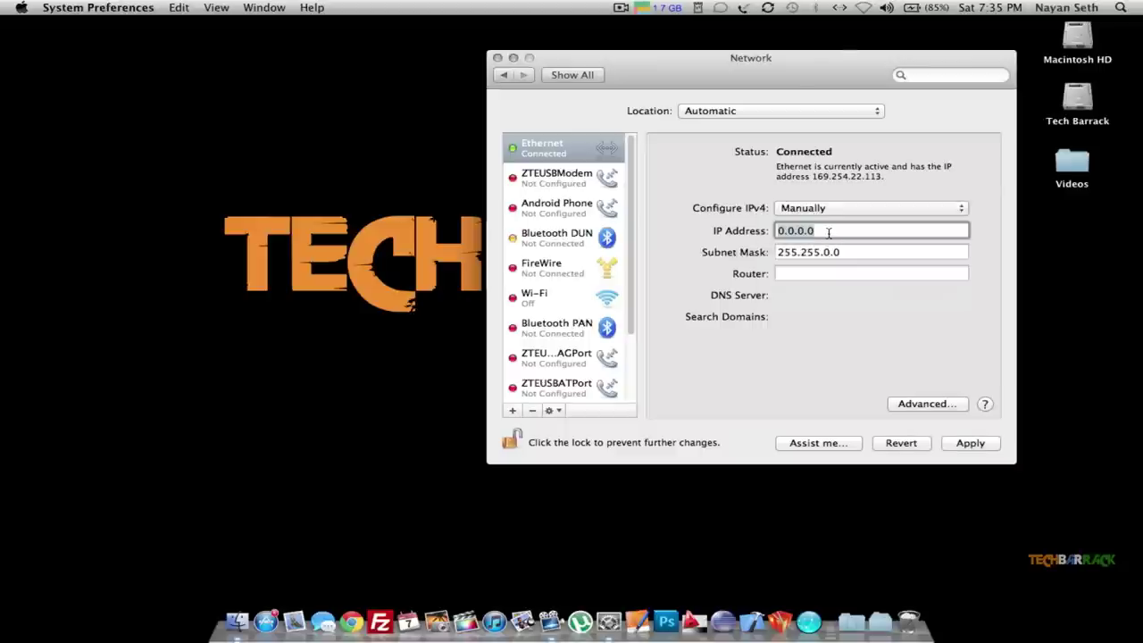
text(10.0.0.)
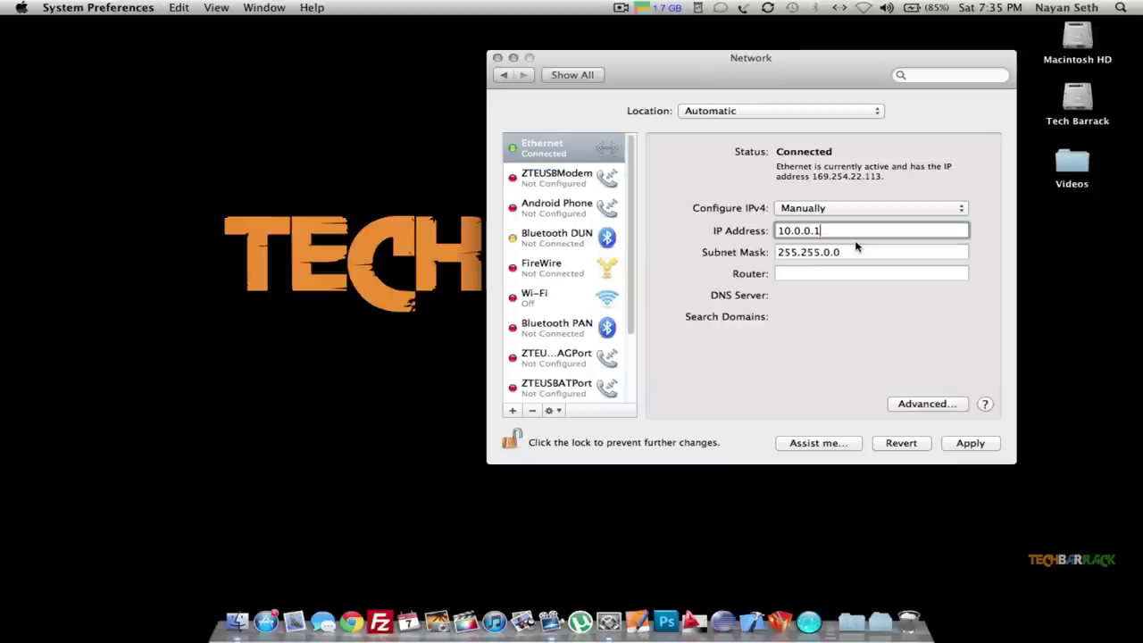
- Replace the subnet mask with 255.255.255.252 and apply the Ethernet settings
triple_click(856, 252)
text(255.255.)
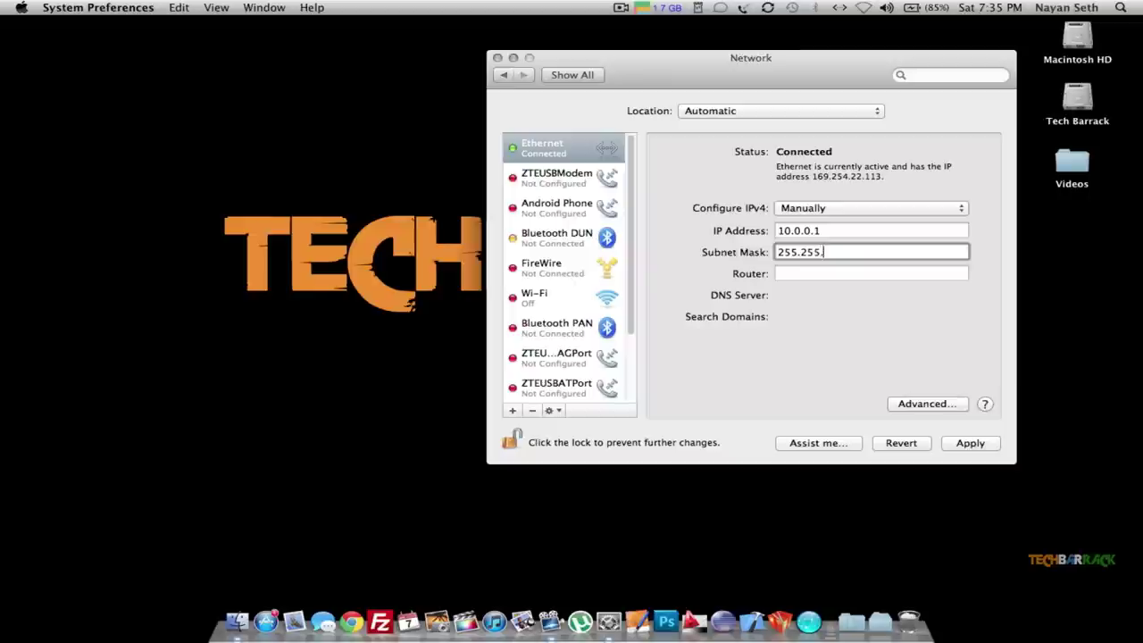
text(255.252)
click(857, 273)
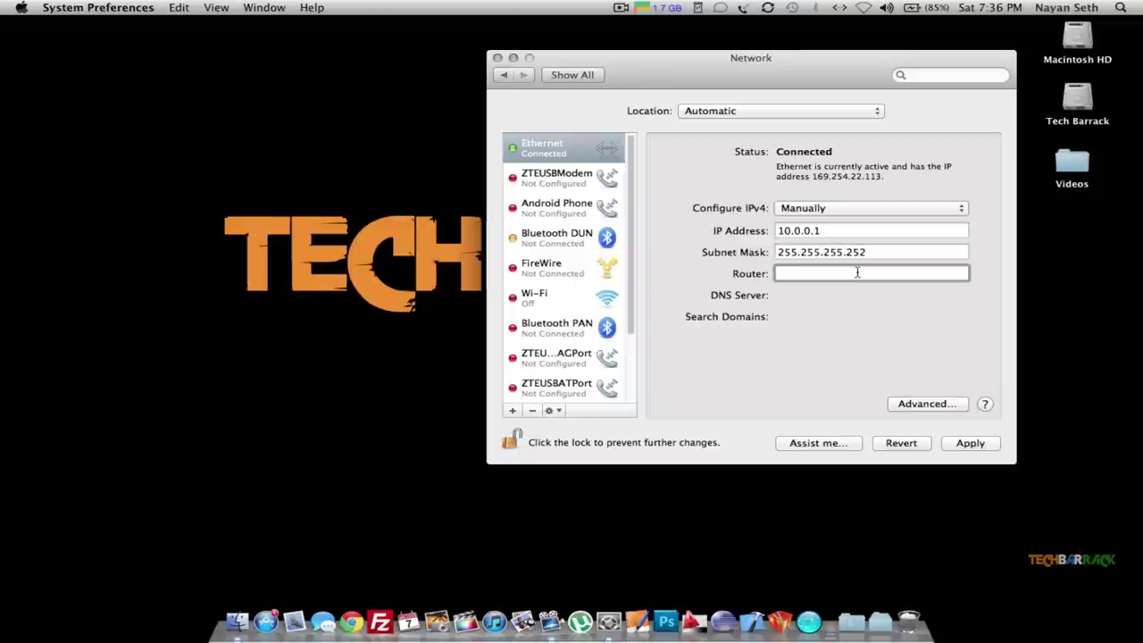
click(971, 443)
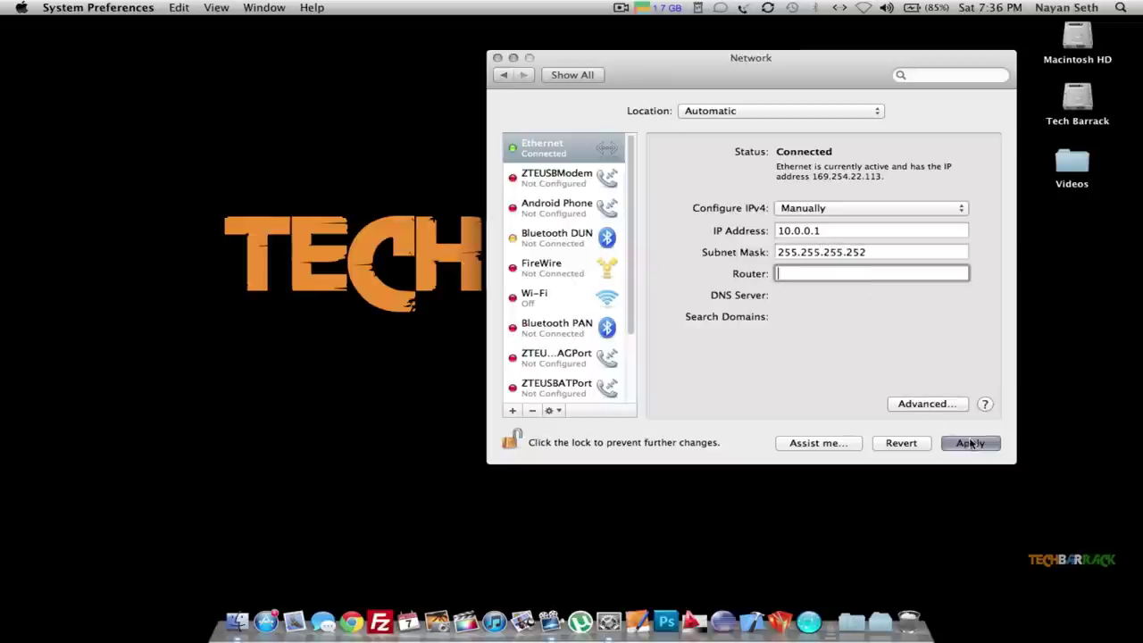
click(938, 407)
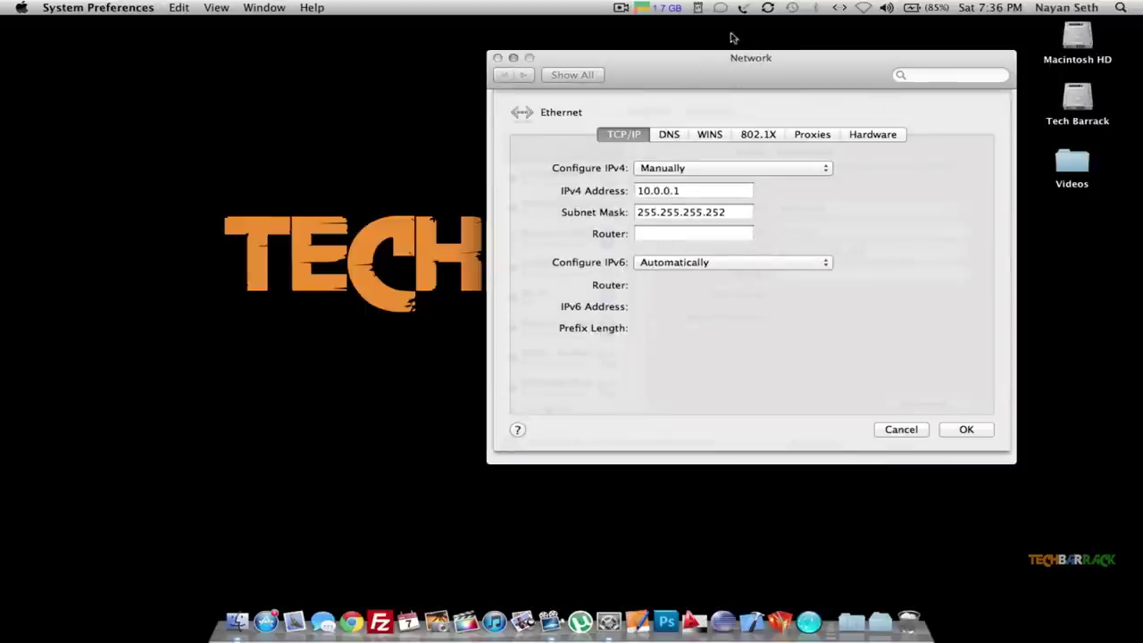
- Review the DNS, Proxies and Hardware tabs, confirm with OK, and close Network
click(670, 135)
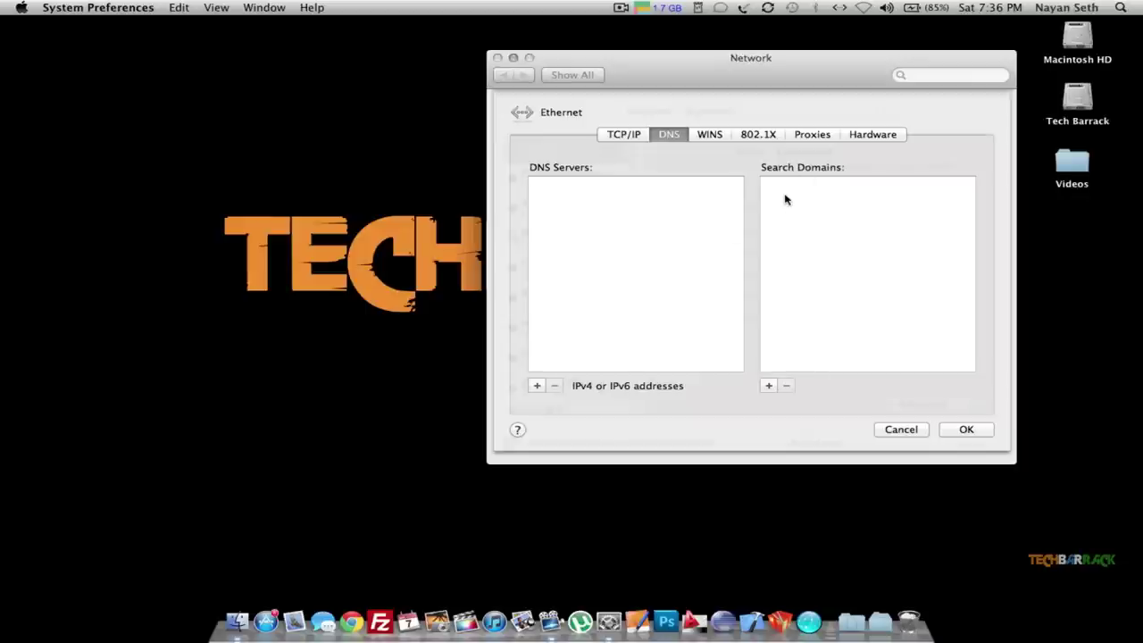
click(826, 136)
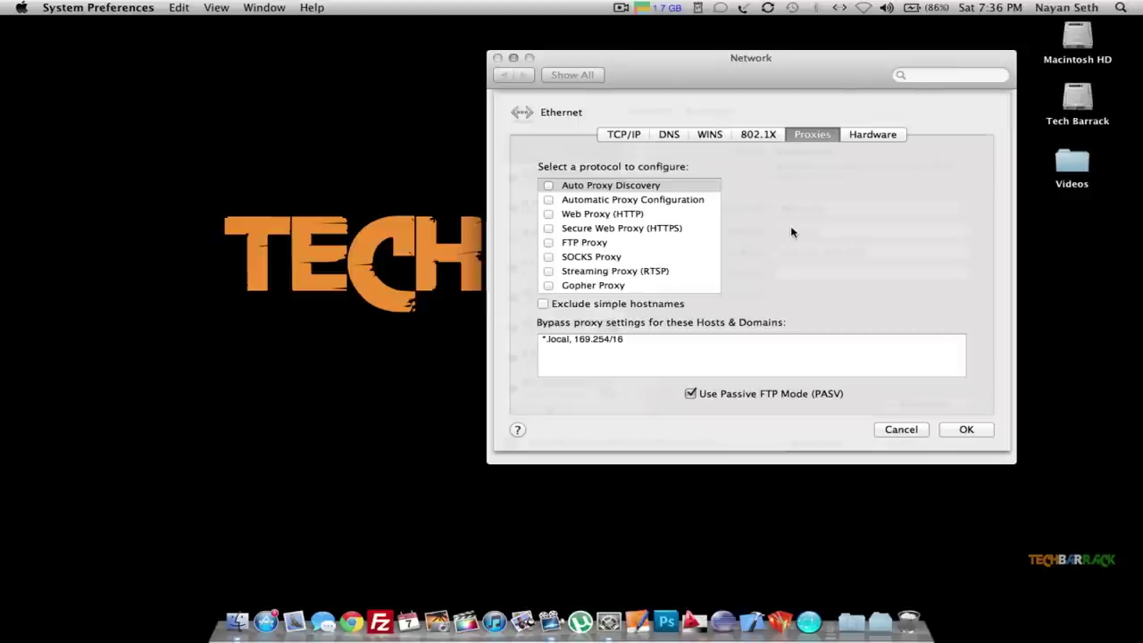
click(882, 133)
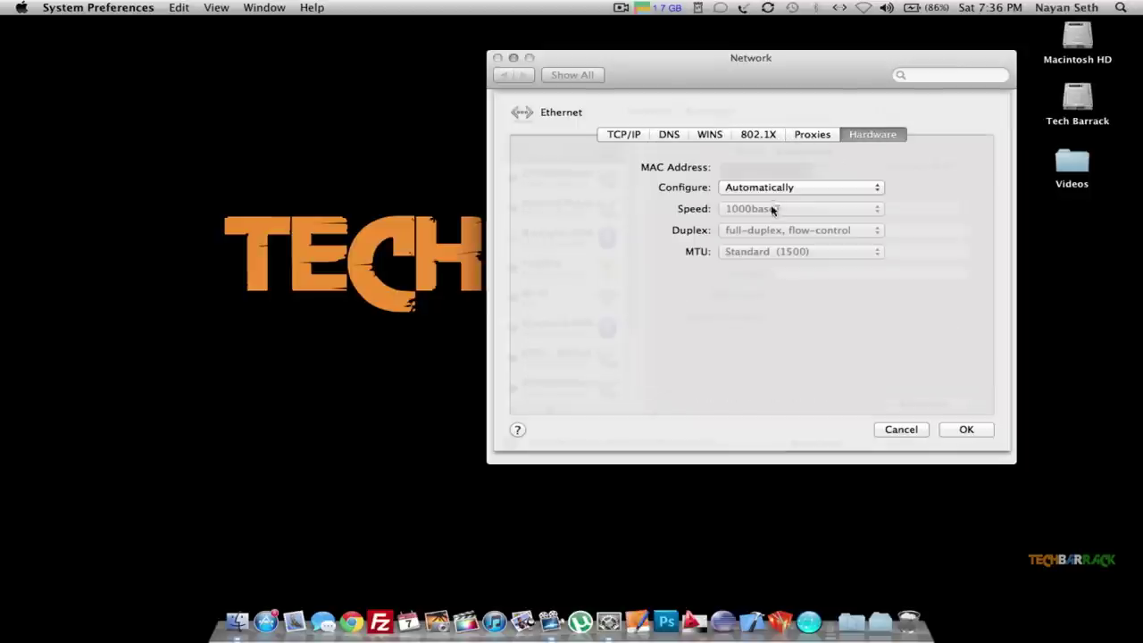
click(966, 430)
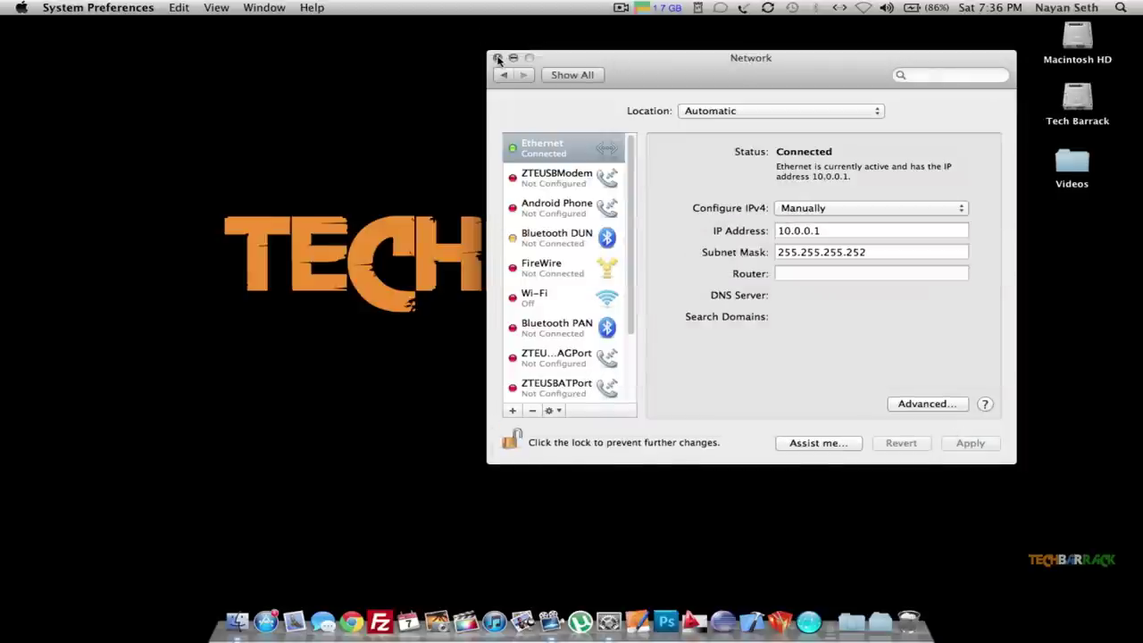
click(499, 58)
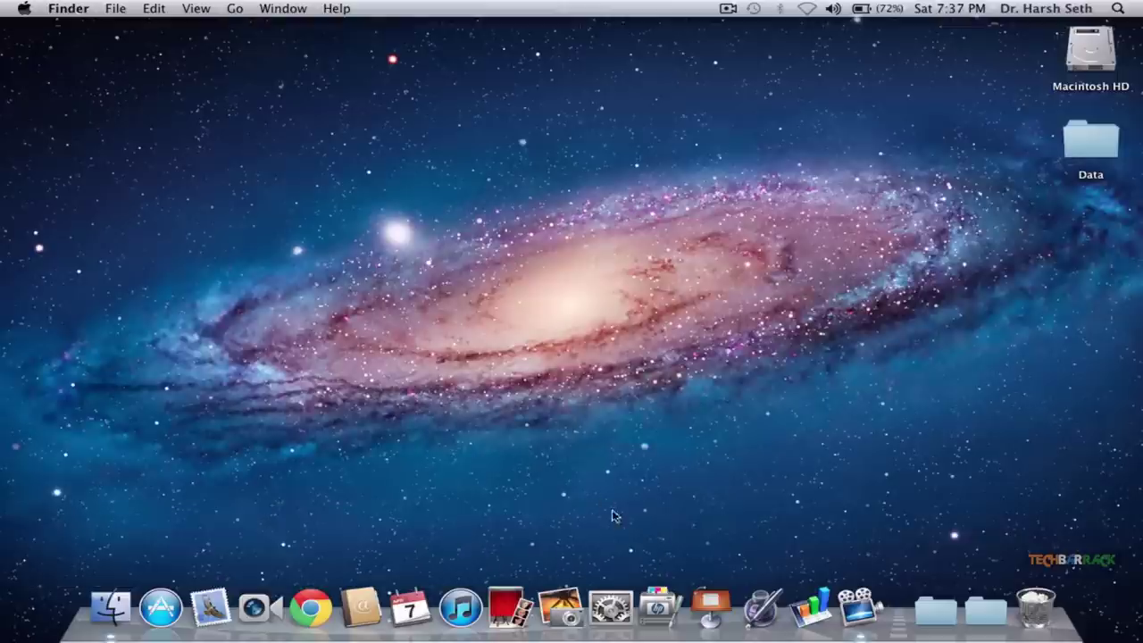
- Enable File Sharing on the second Mac, then go to its Network preferences
click(618, 604)
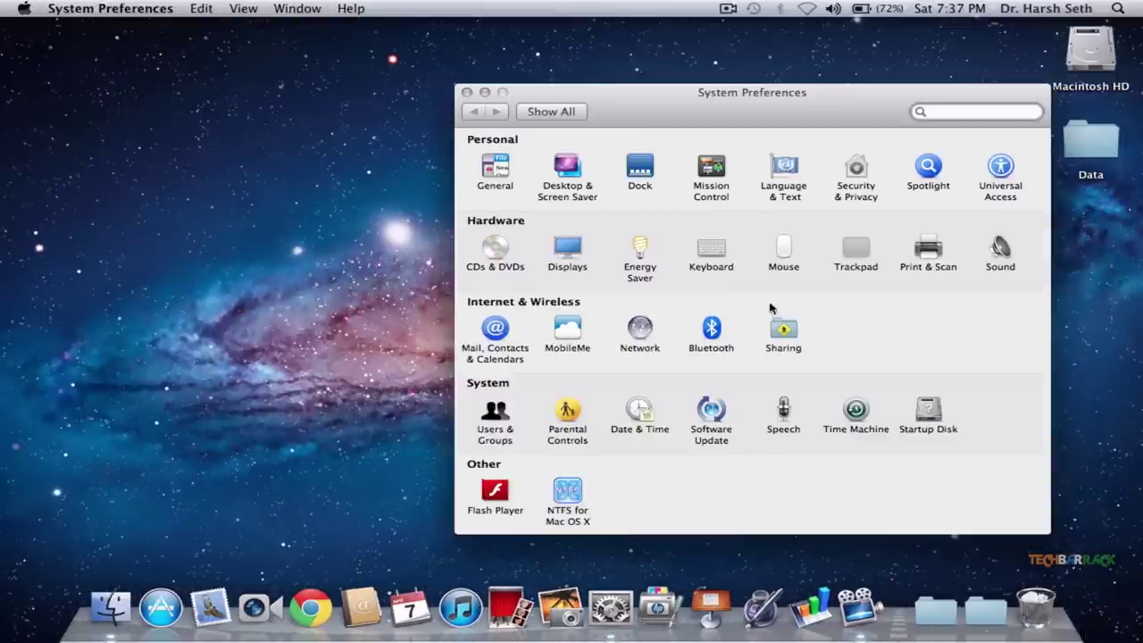
click(782, 332)
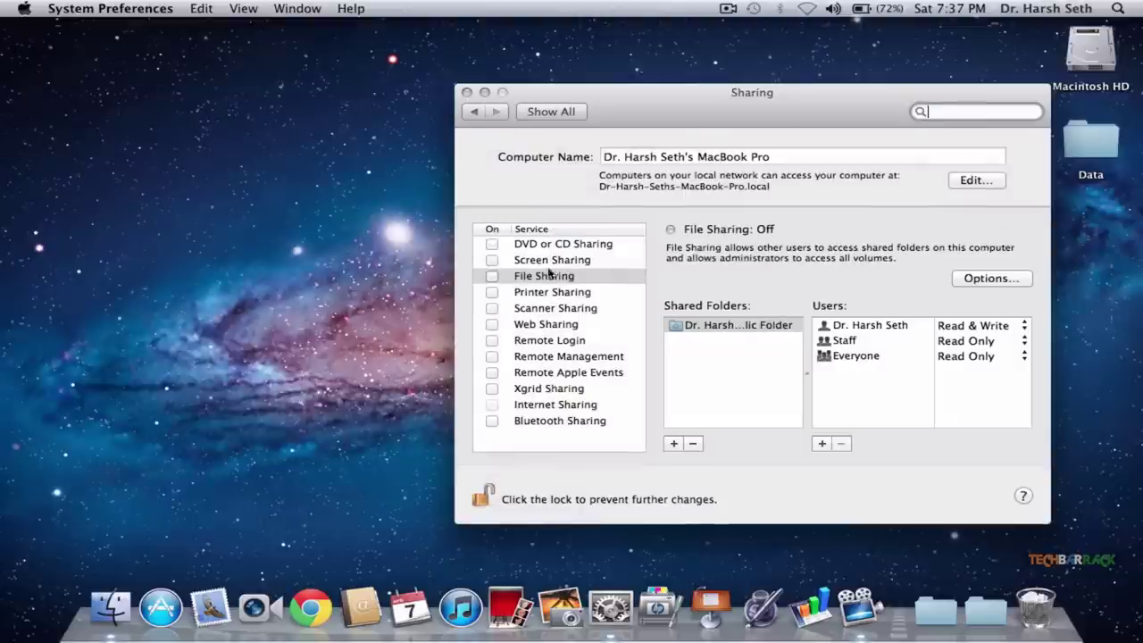
click(492, 277)
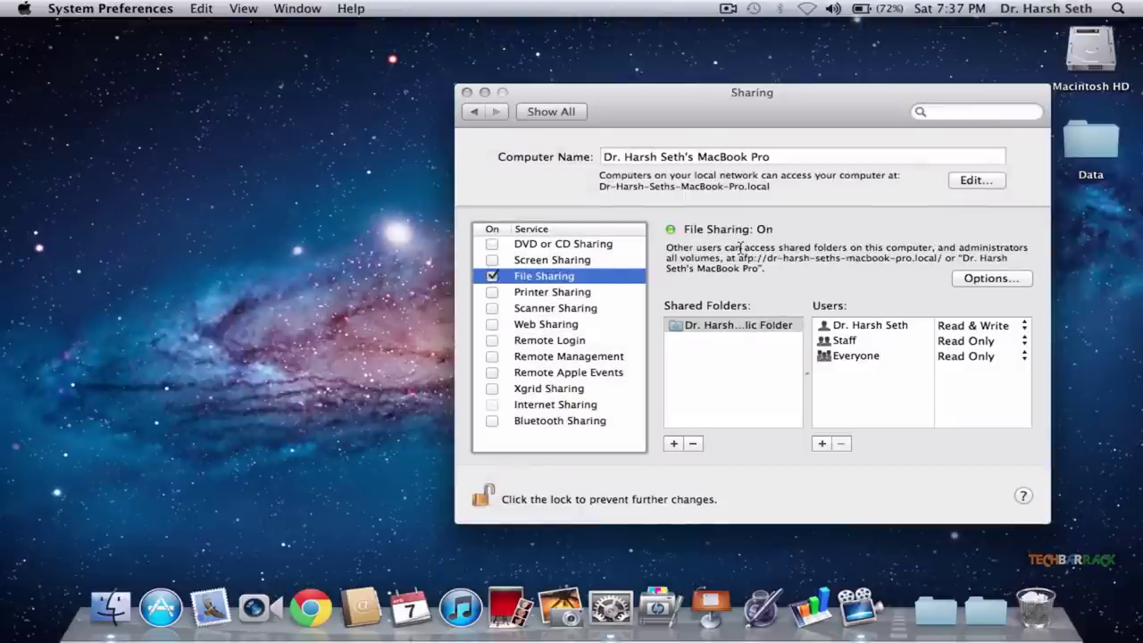
click(528, 113)
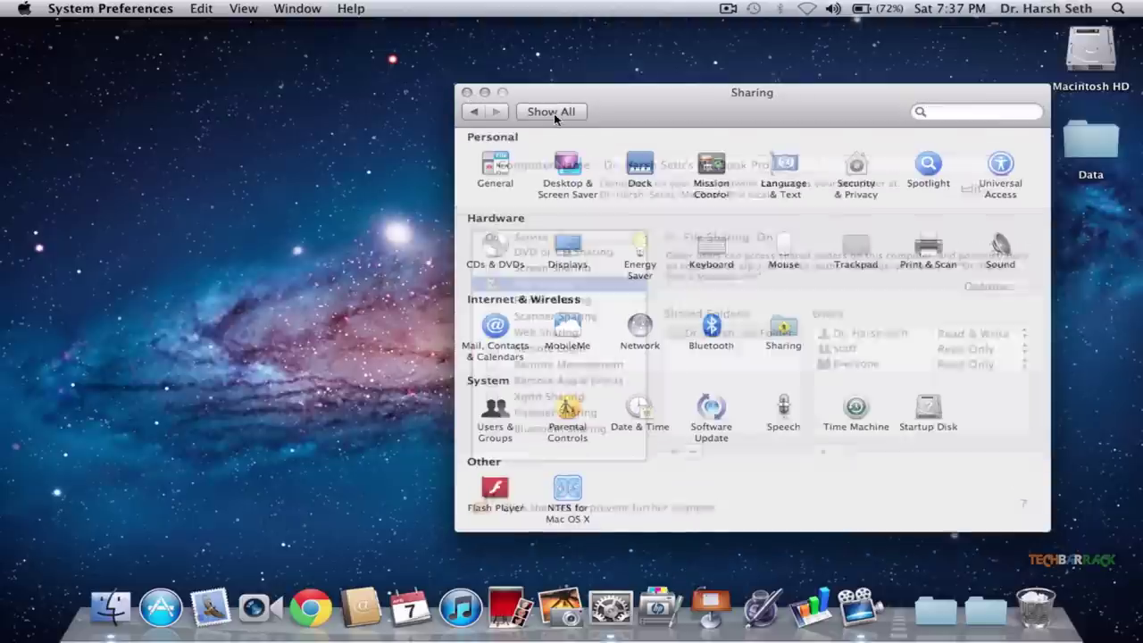
click(639, 330)
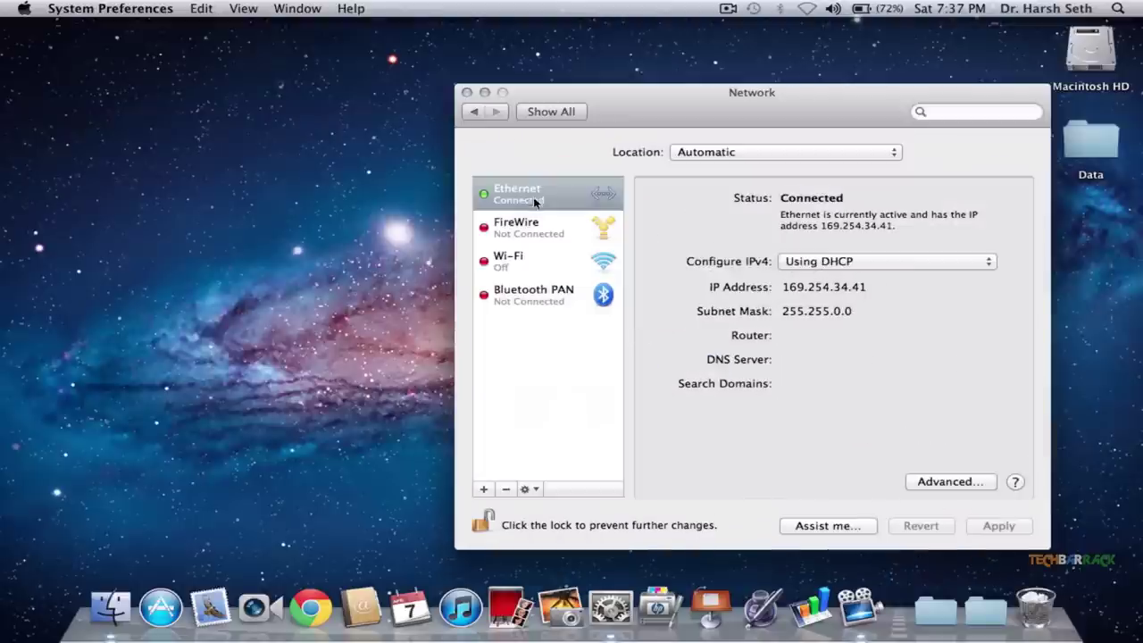
- Configure Ethernet manually with IP 10.0.0.2 and subnet mask 255.255.255.252, and apply it
click(830, 262)
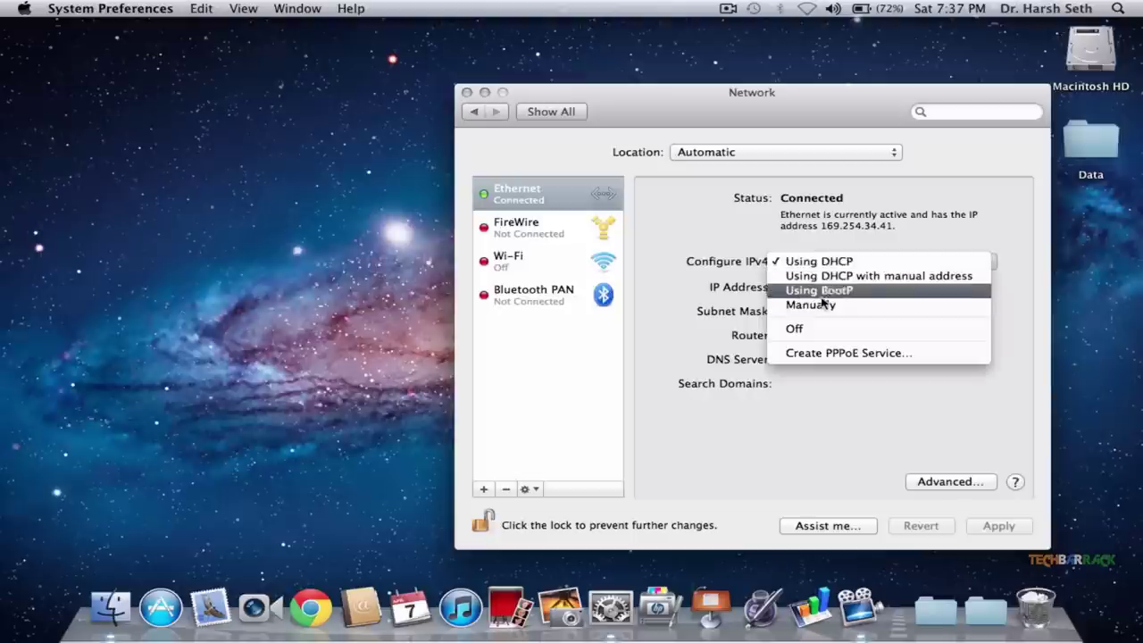
click(816, 305)
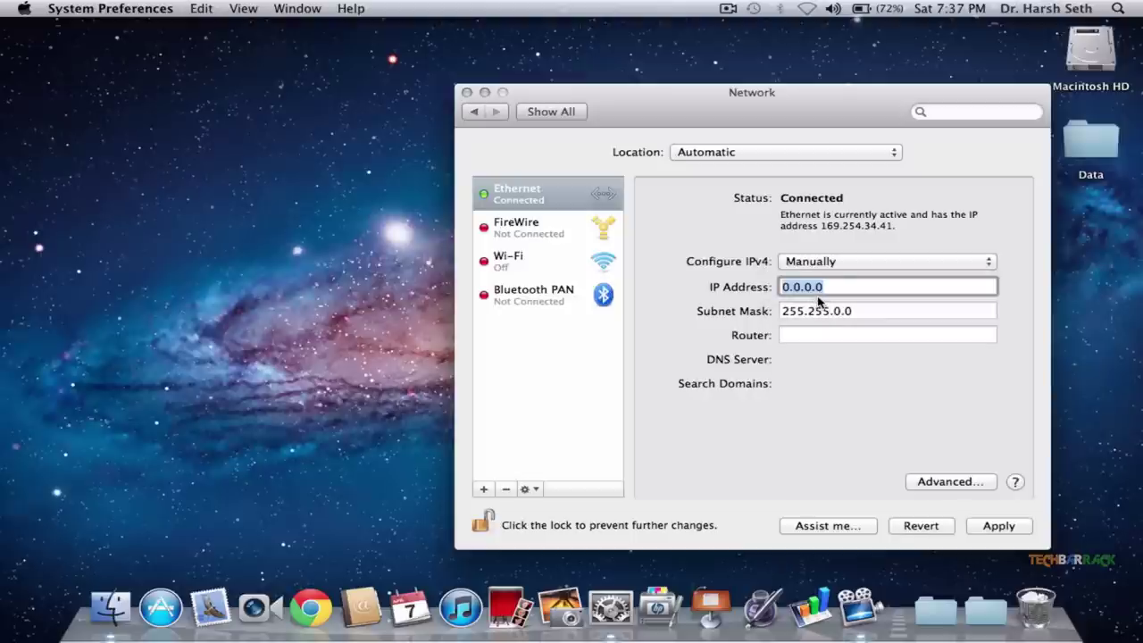
text(10.0.0.2)
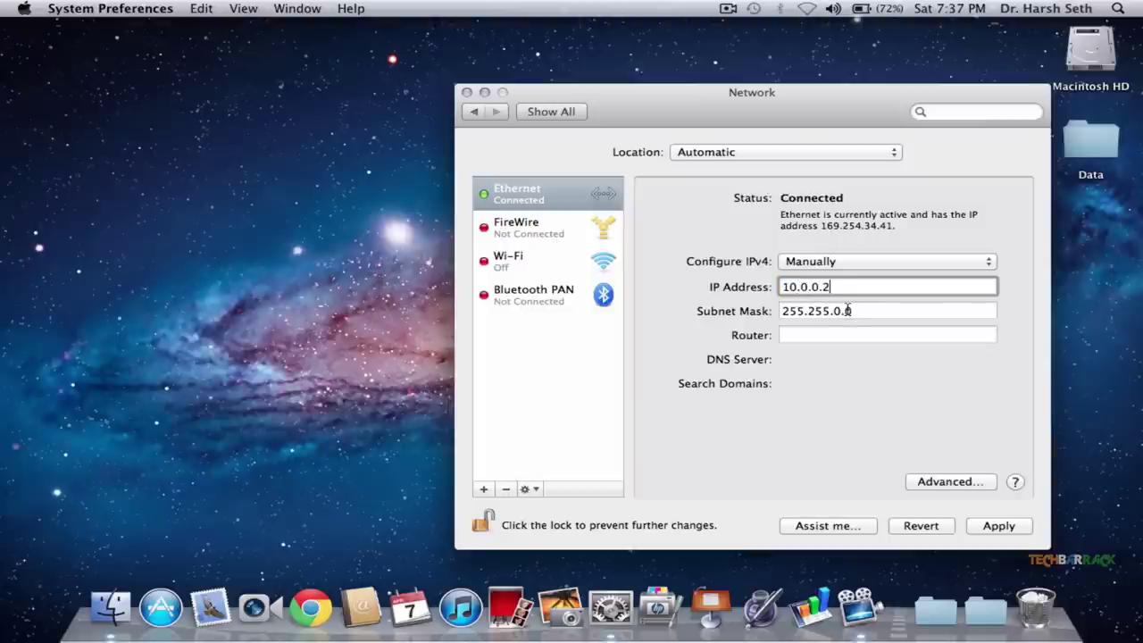
key(Tab)
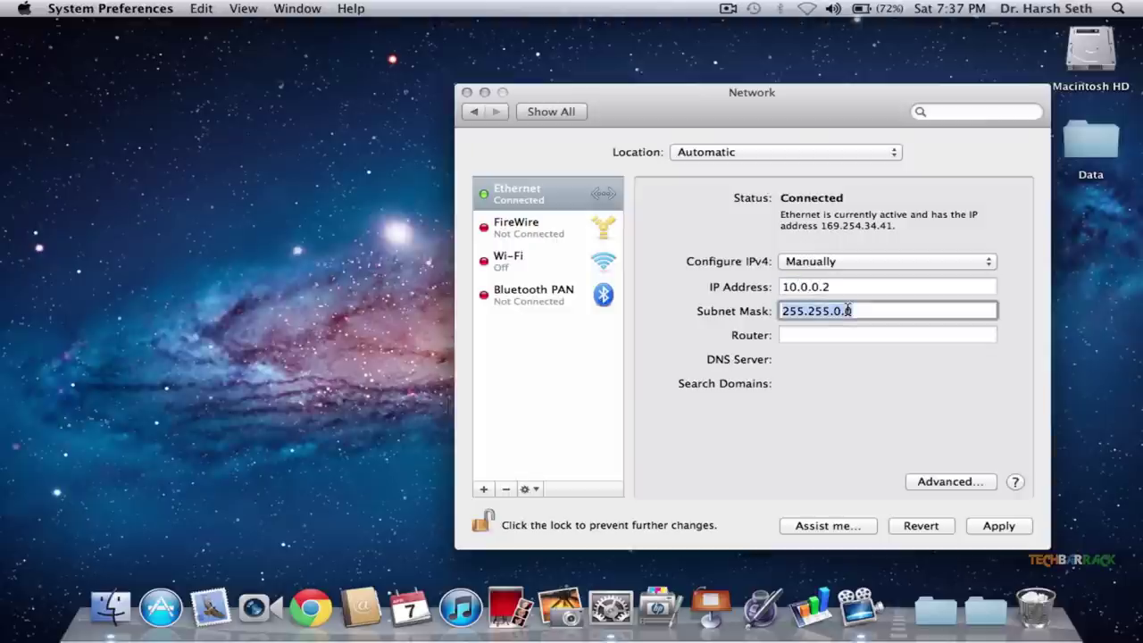
text(255)
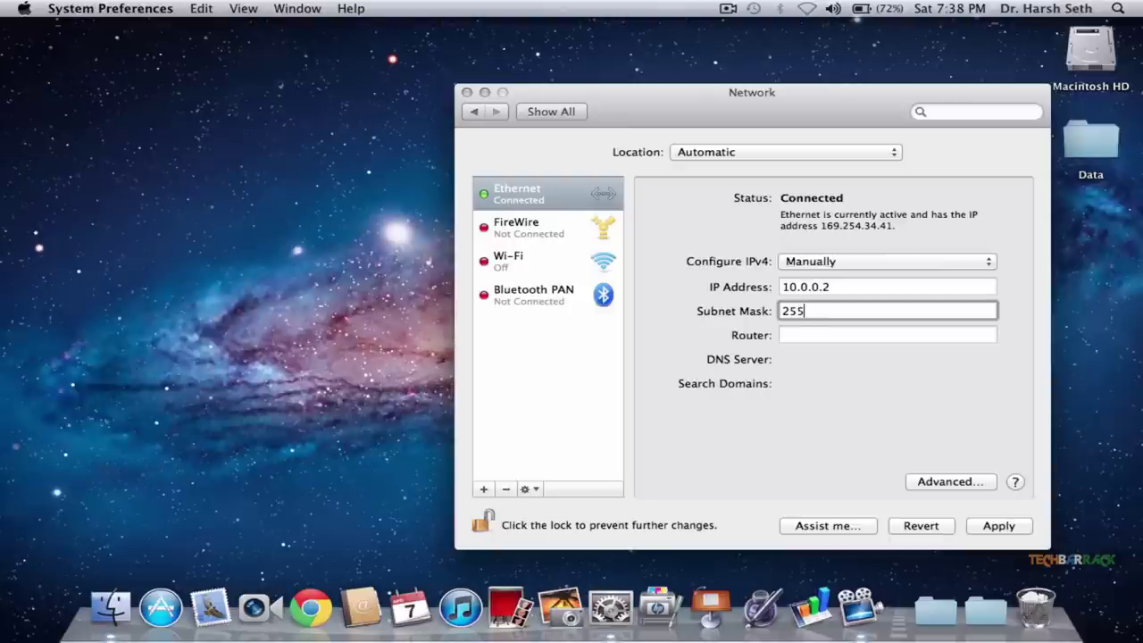
text(.255.255.252)
click(880, 334)
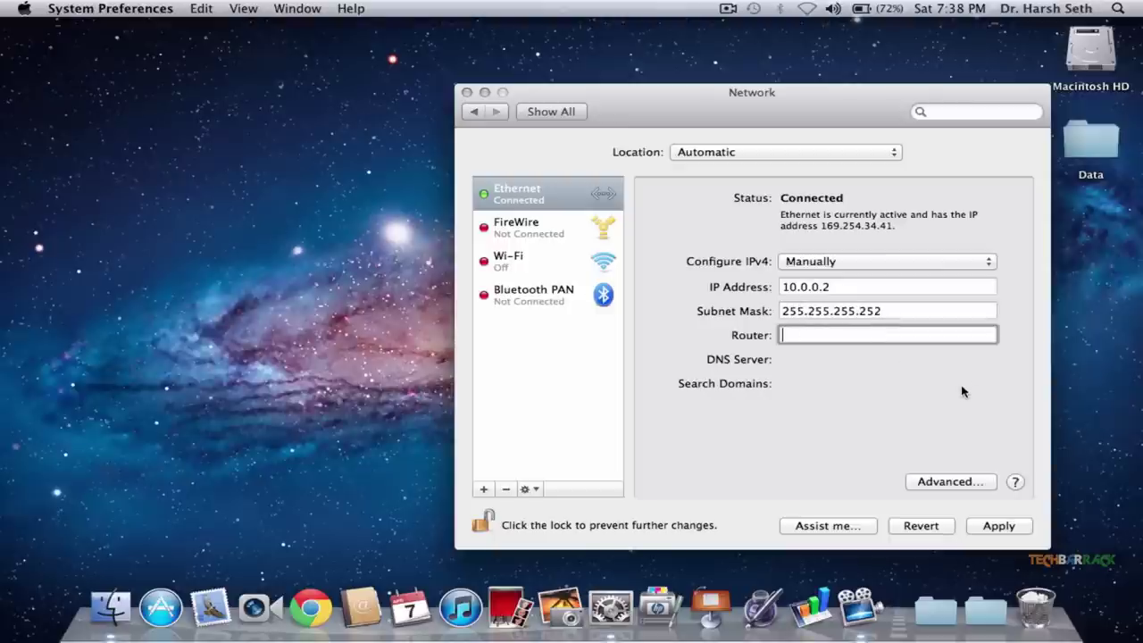
click(996, 526)
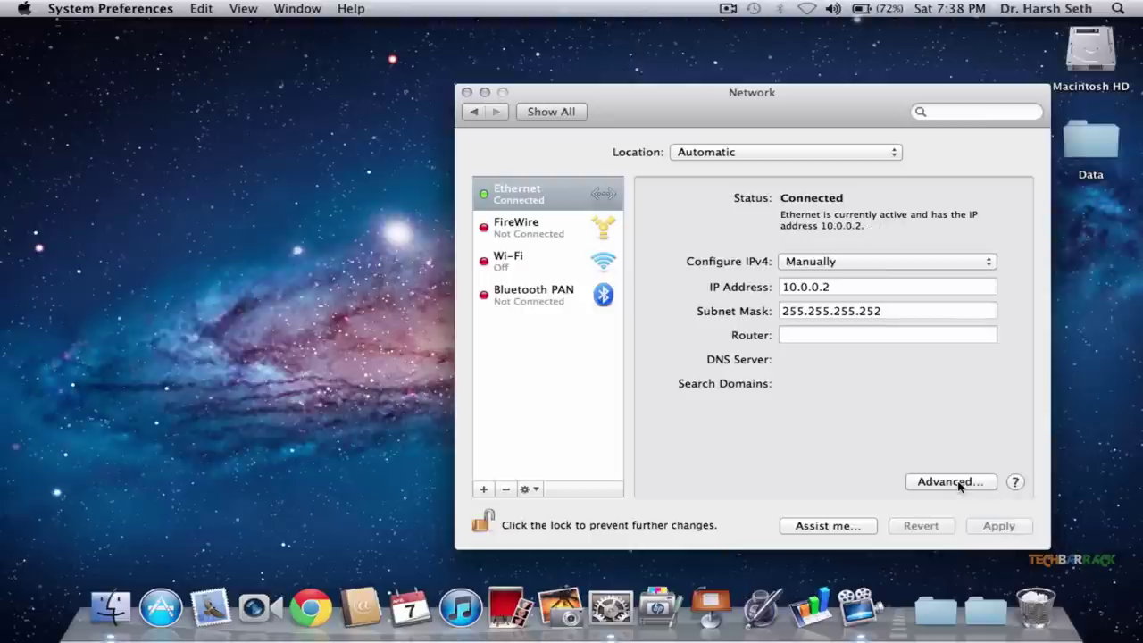
click(959, 483)
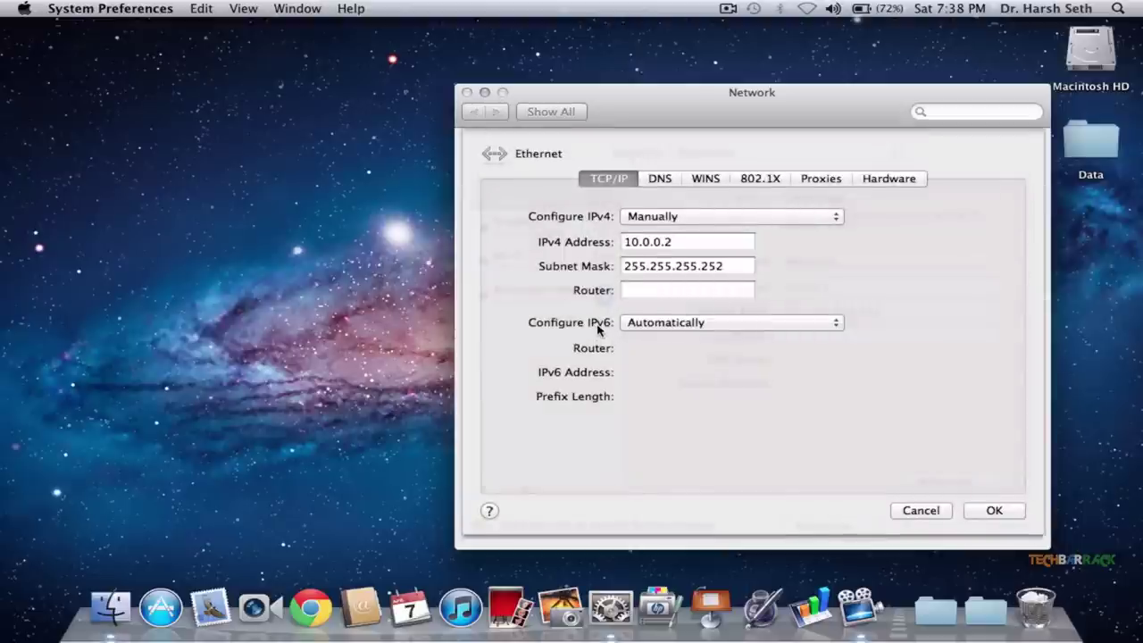
- Look through the DNS, WINS, 802.1X, Proxies and Hardware tabs unchanged, then close Network
click(662, 179)
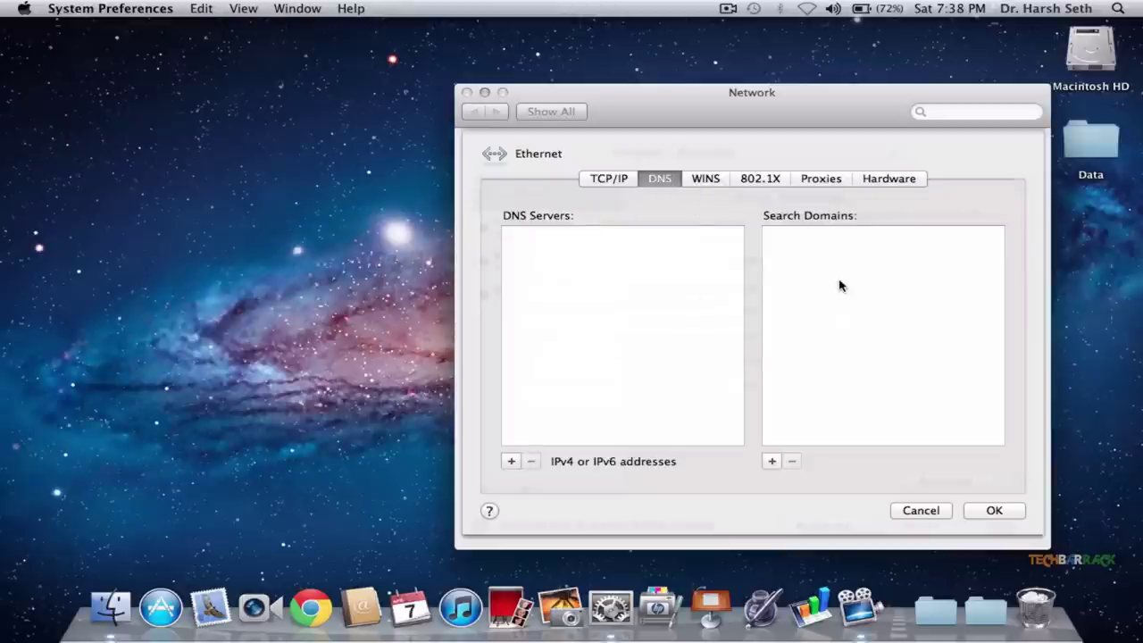
click(723, 184)
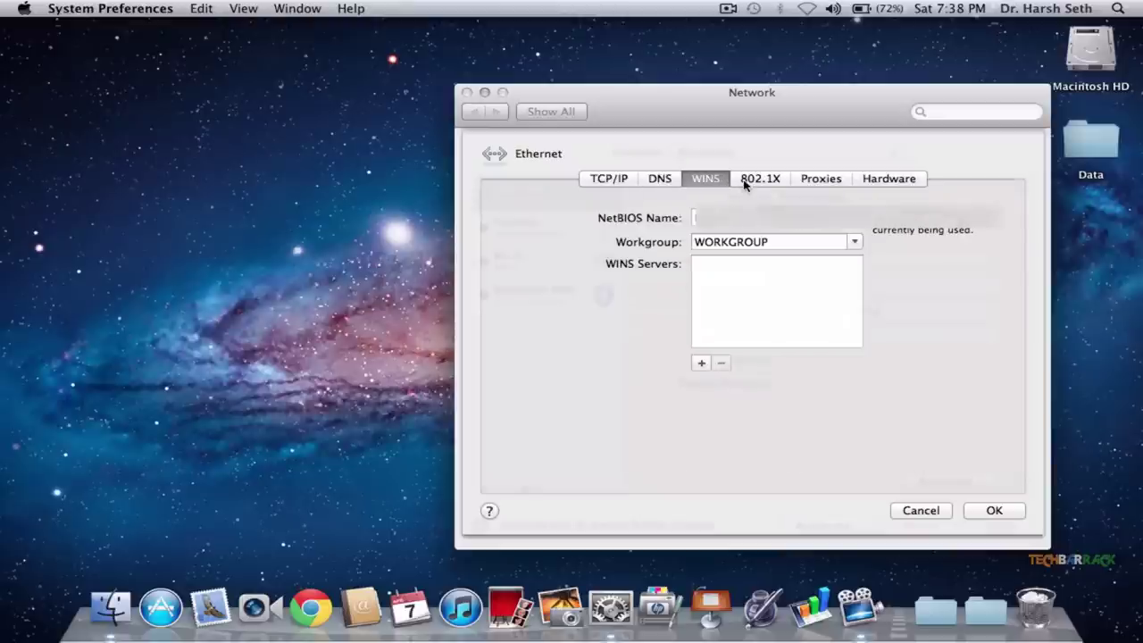
click(745, 179)
click(825, 184)
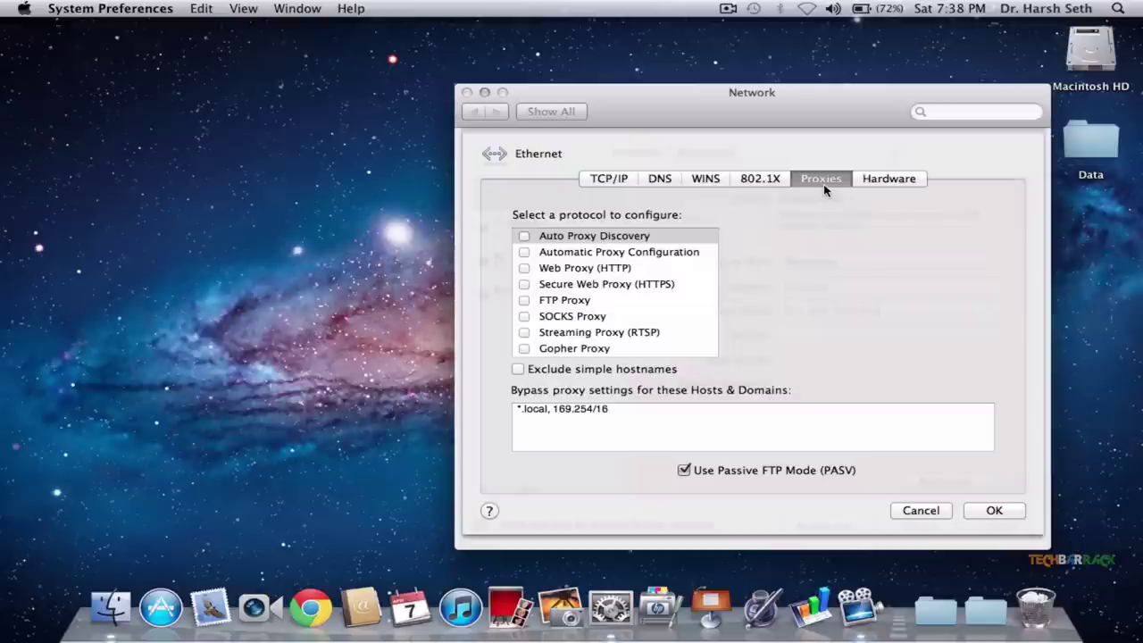
click(878, 184)
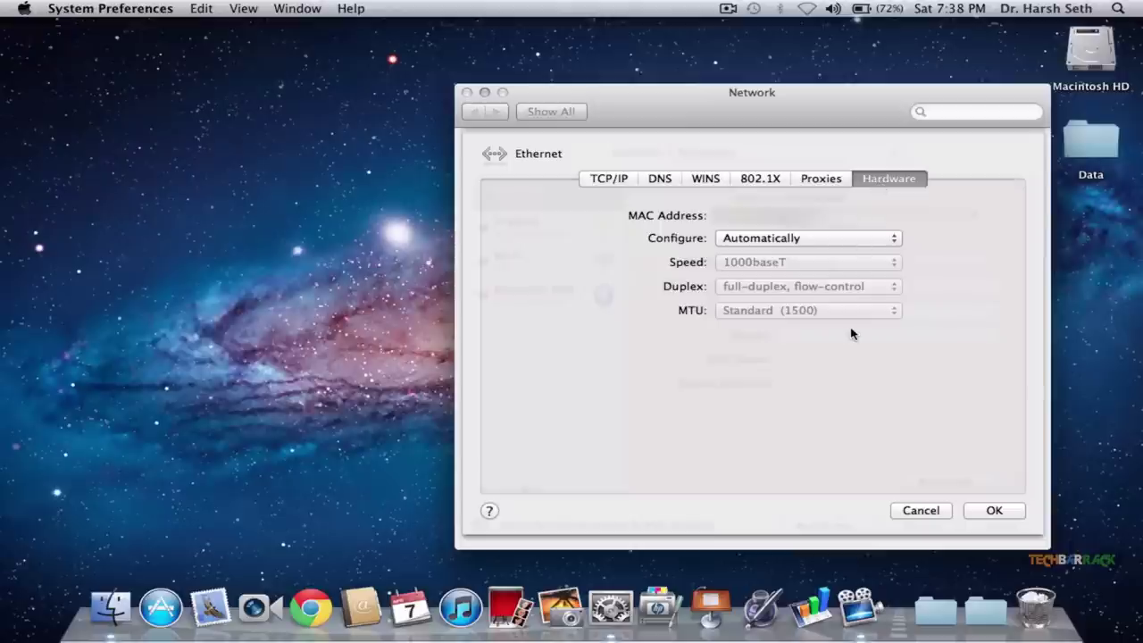
click(1002, 512)
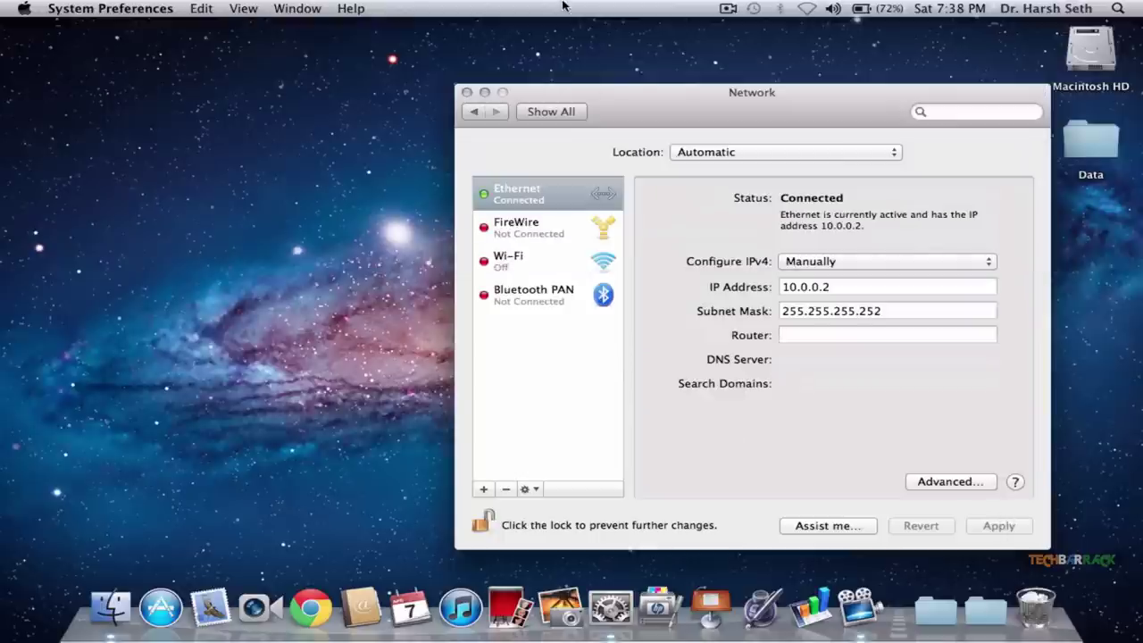
click(468, 93)
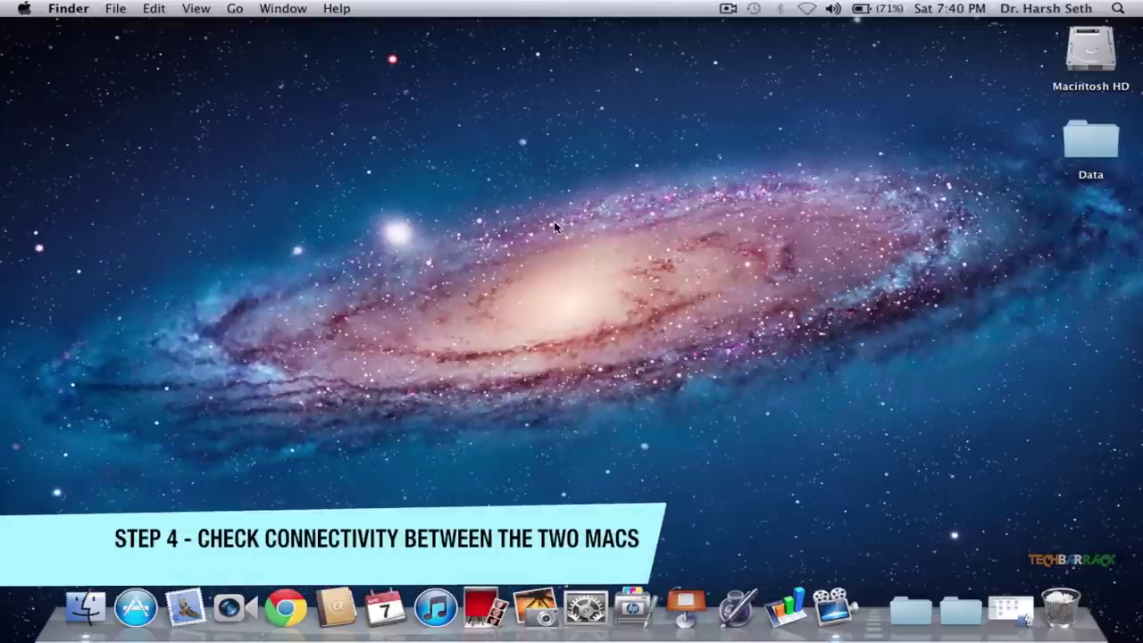
- Open a Finder home window and widen its sidebar to show full computer names
click(80, 607)
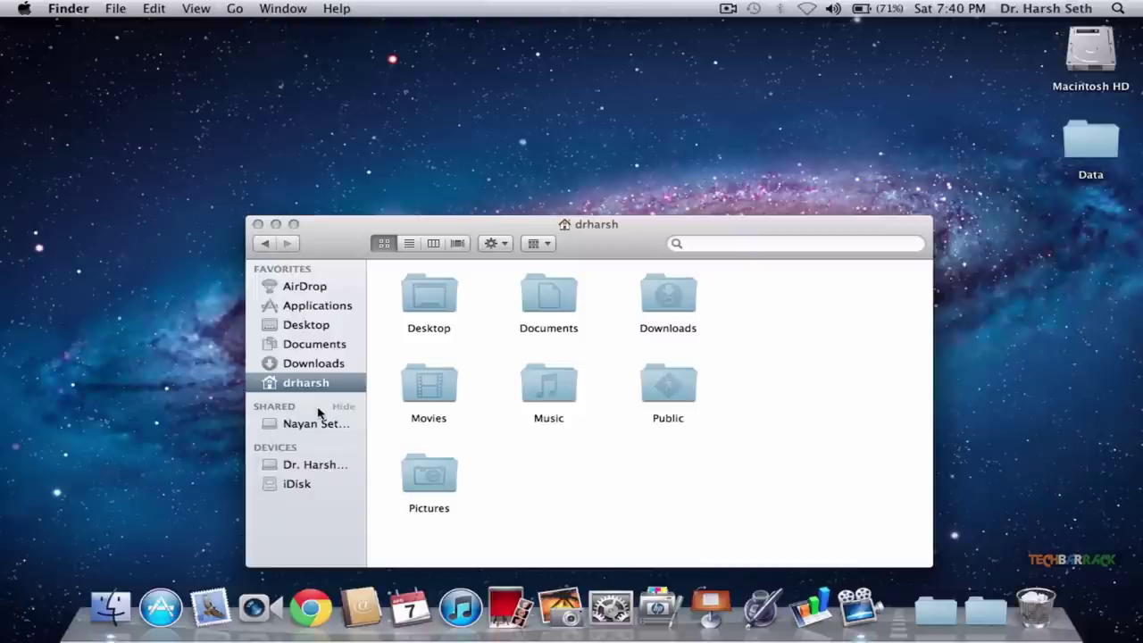
drag(365, 417, 452, 419)
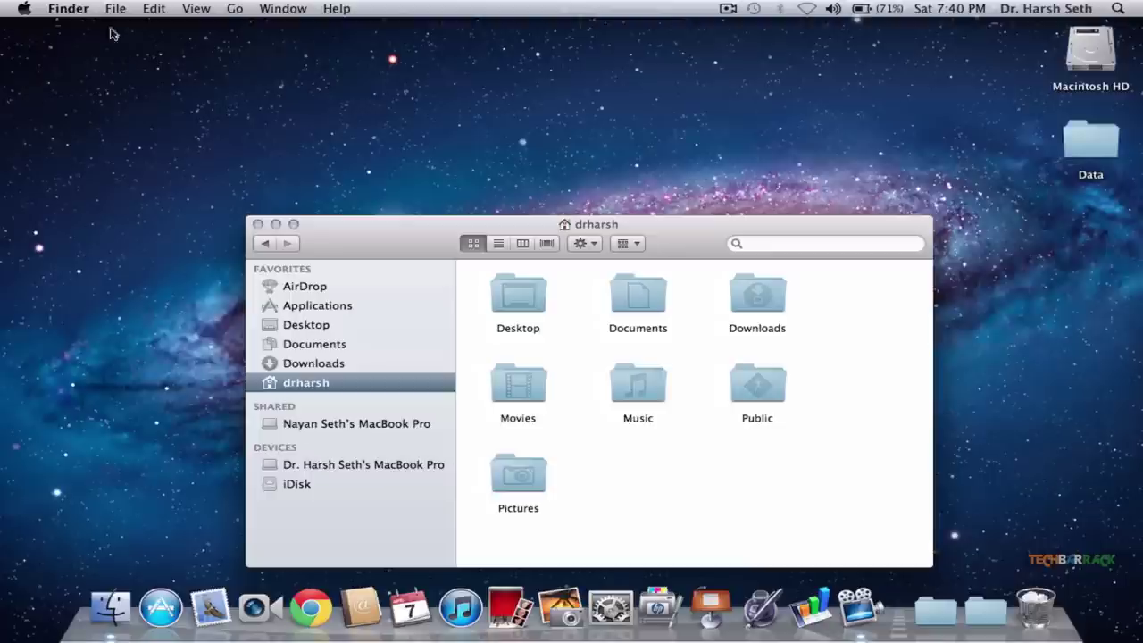
click(68, 8)
- Confirm Shared items in Finder's Sidebar preferences, then widen the Finder sidebar on the second Mac
click(85, 52)
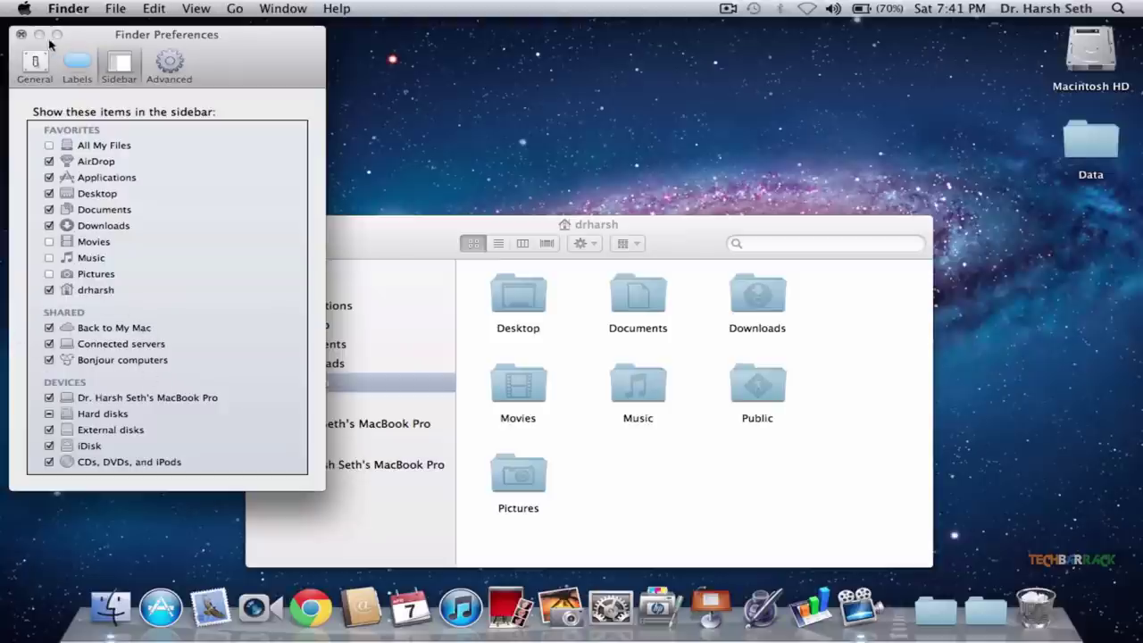
click(22, 36)
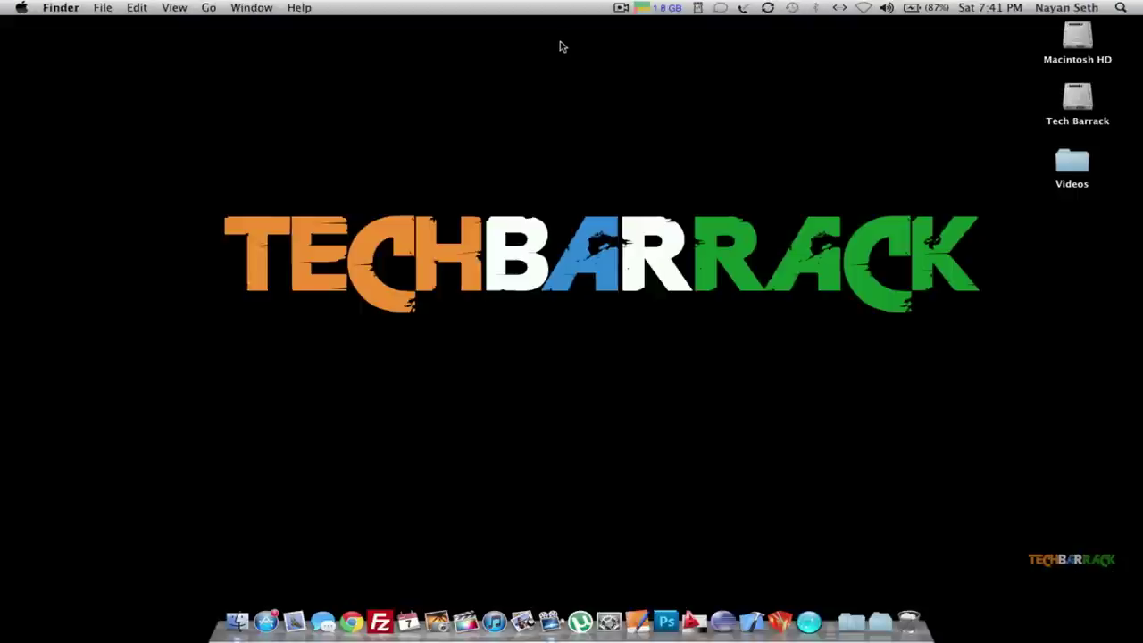
click(237, 623)
drag(415, 307, 498, 309)
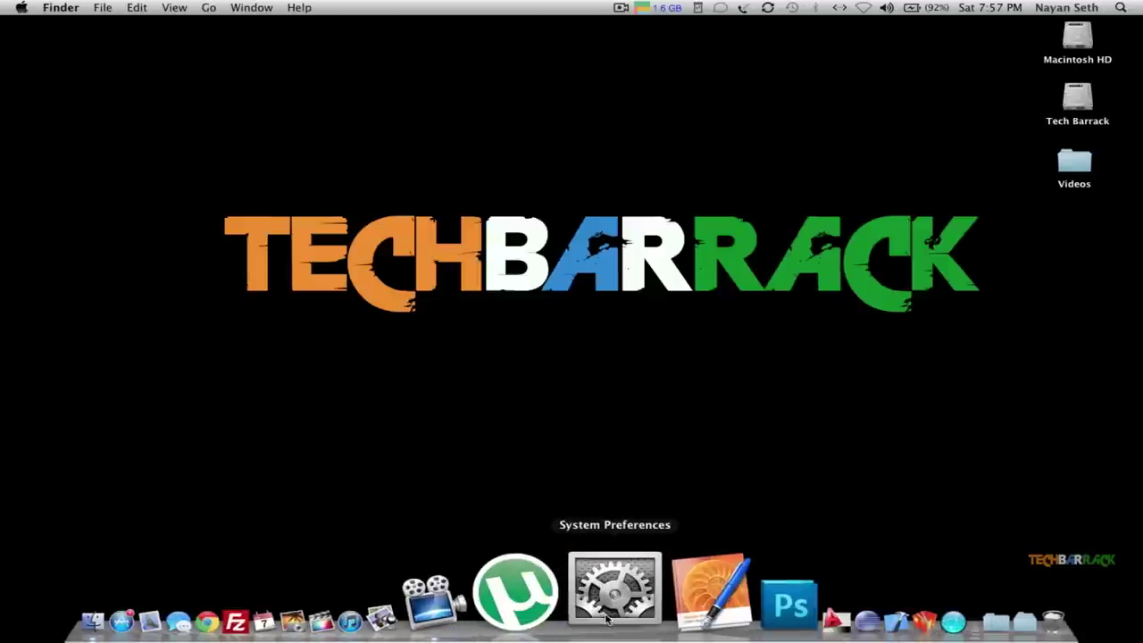
- Unlock Security & Privacy with administrator credentials, confirm the firewall is off, relock and close
click(615, 572)
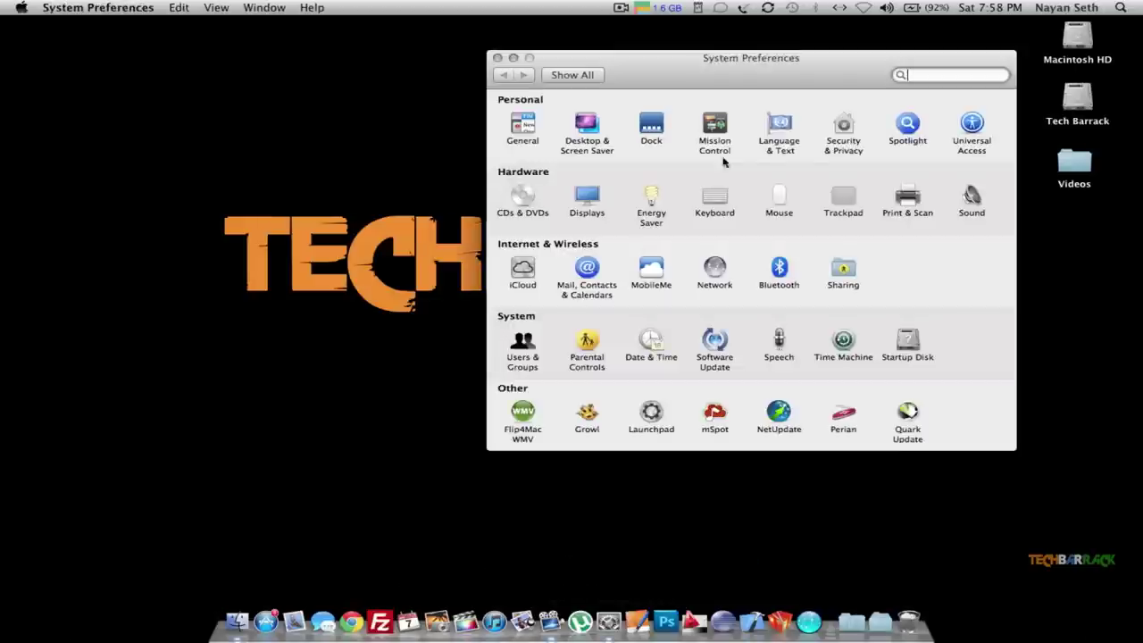
click(855, 137)
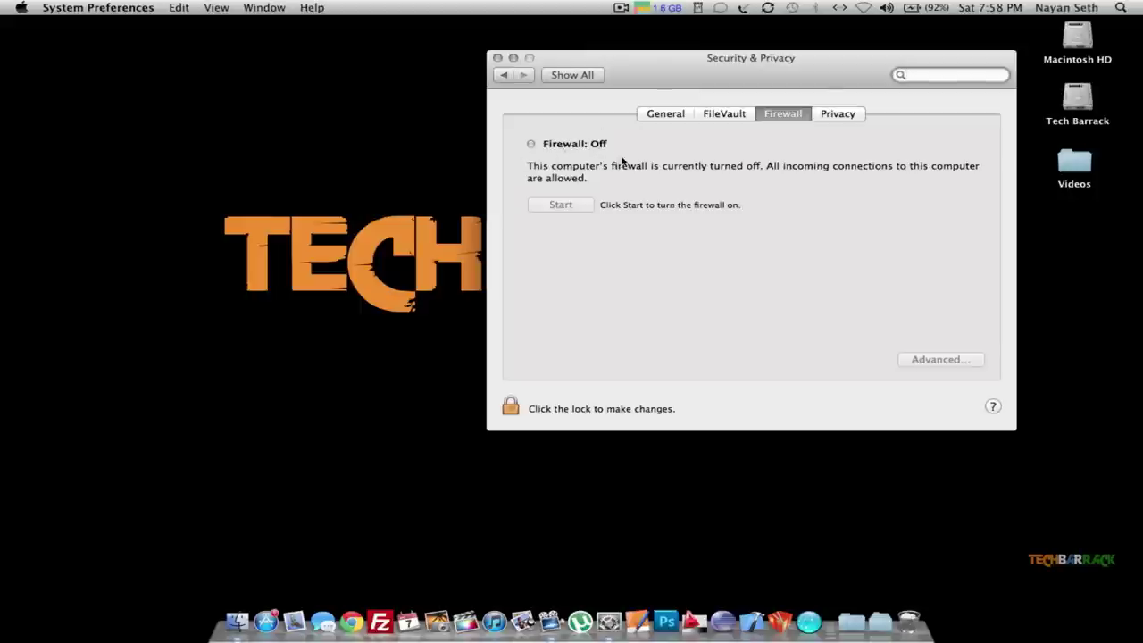
click(511, 407)
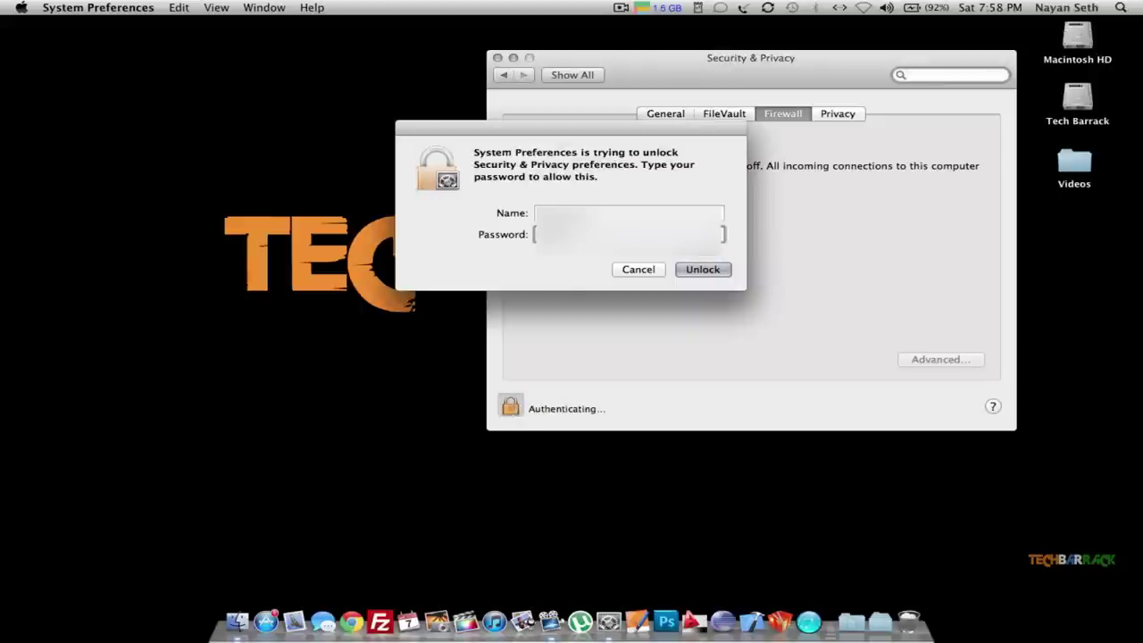
click(678, 271)
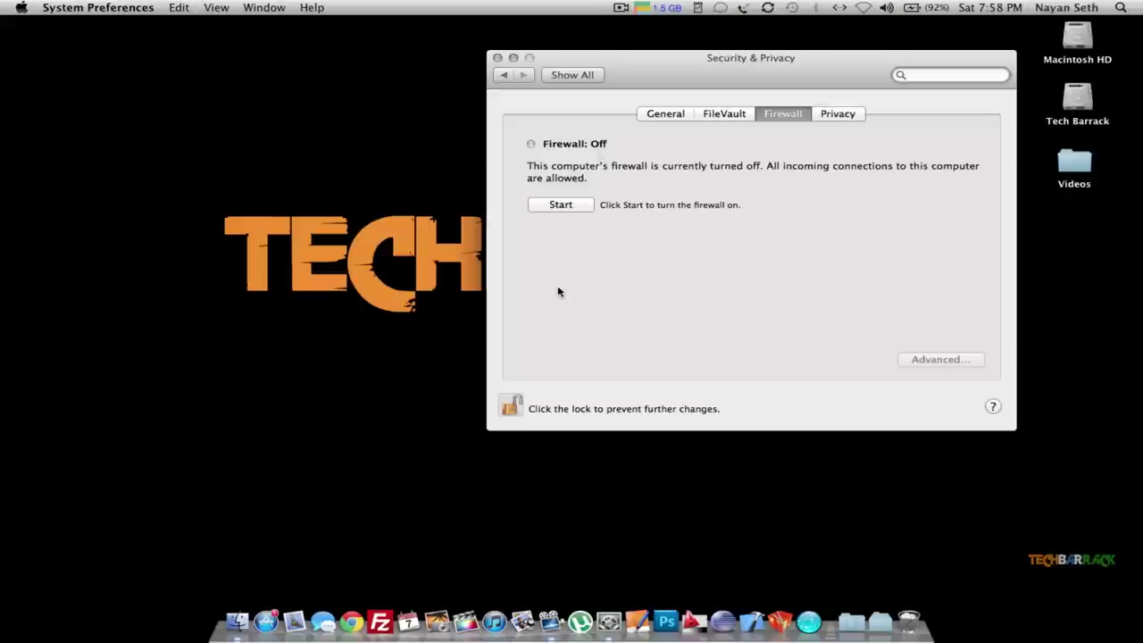
click(510, 407)
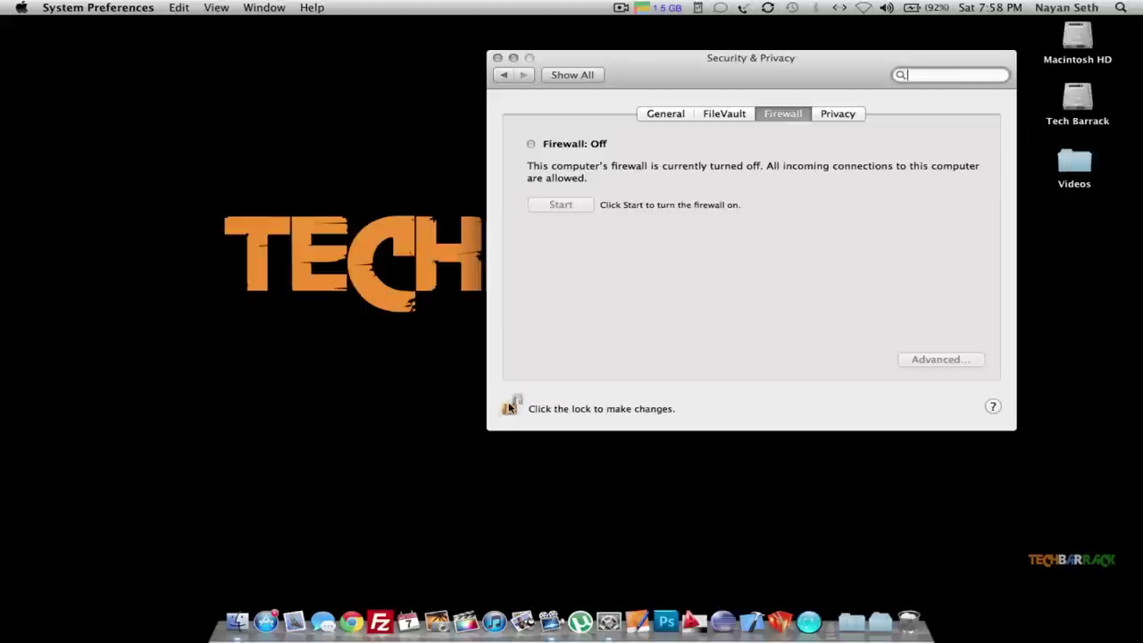
click(497, 57)
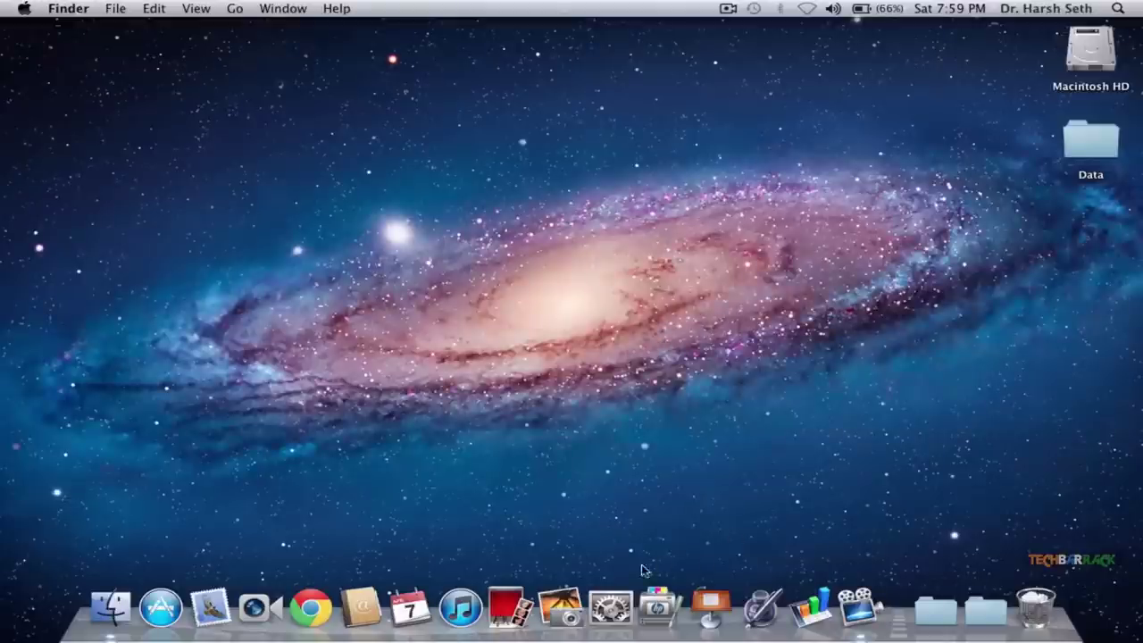
- Check that Security & Privacy's Firewall tab shows the firewall off, then close it
click(630, 590)
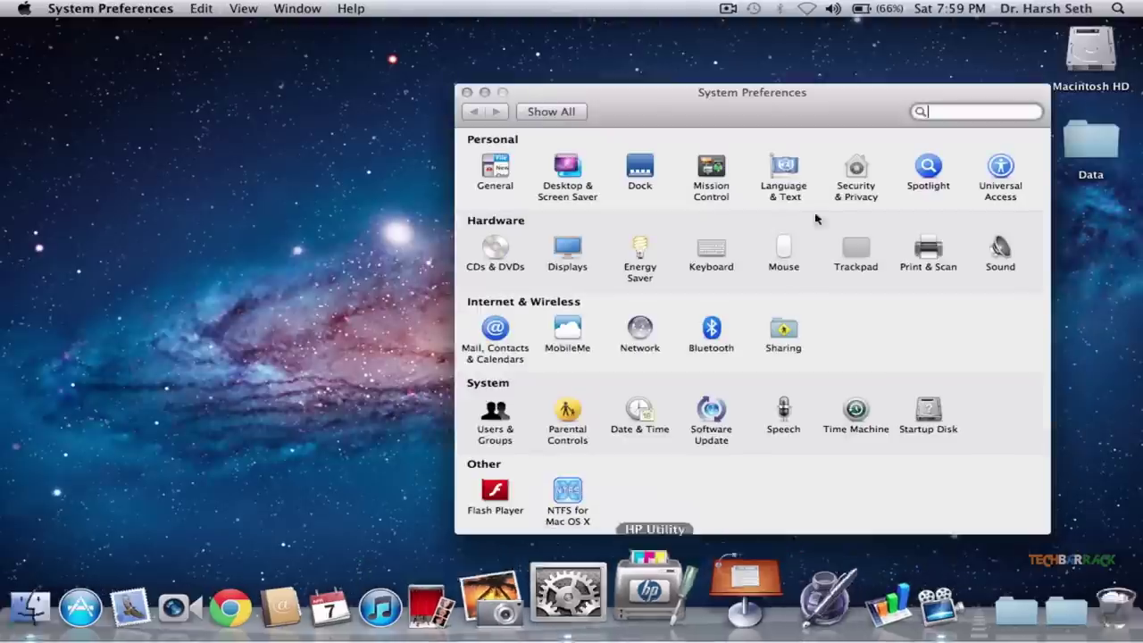
click(847, 199)
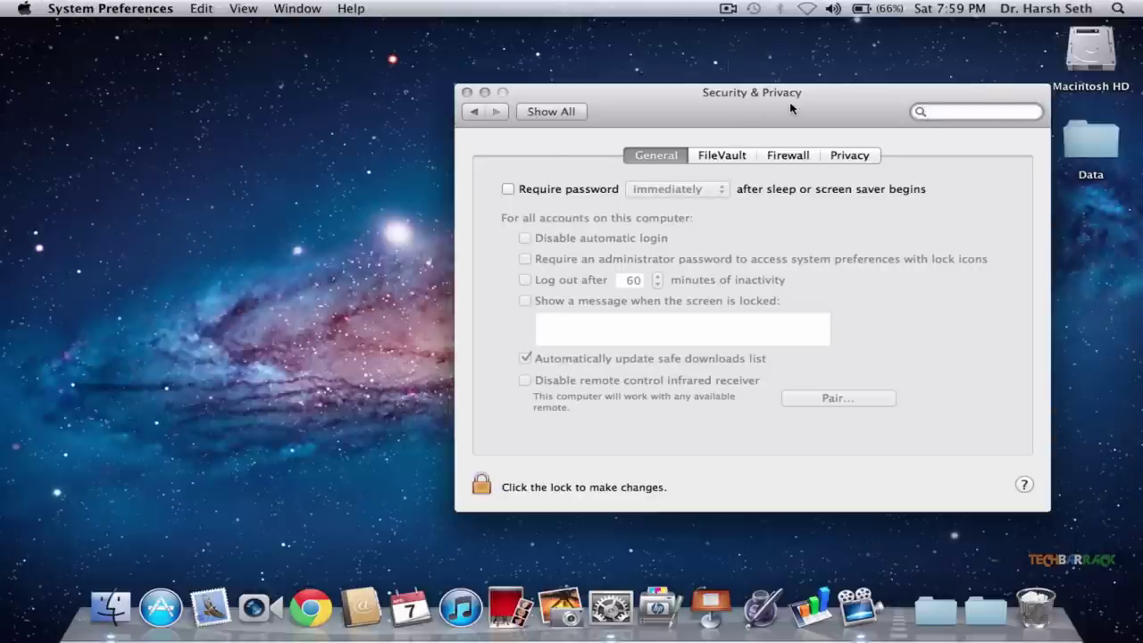
click(786, 156)
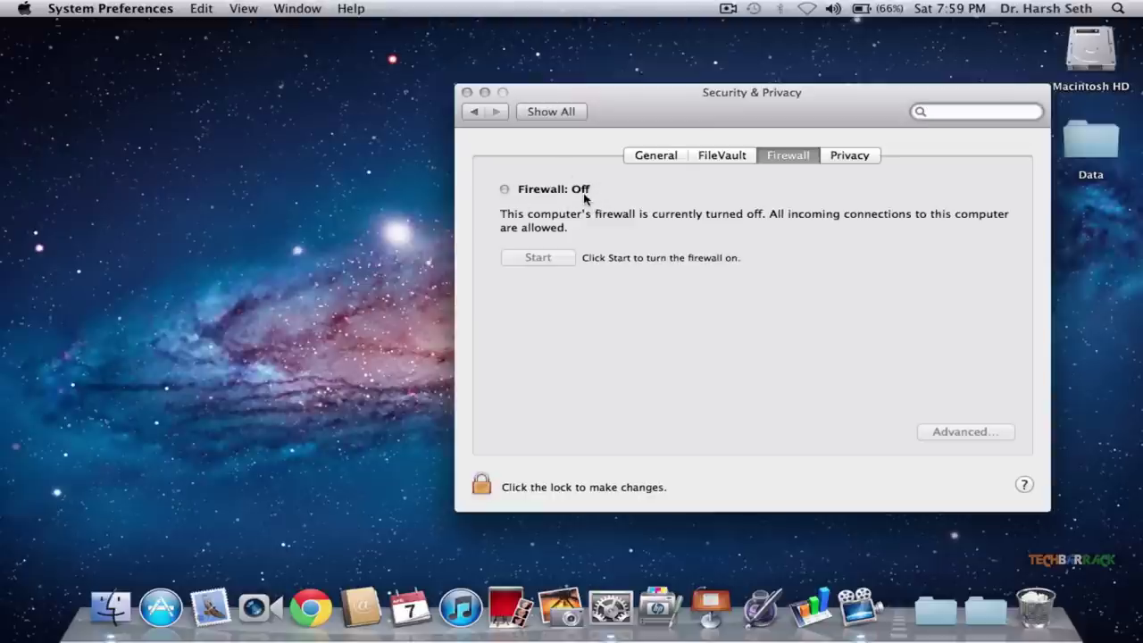
click(466, 93)
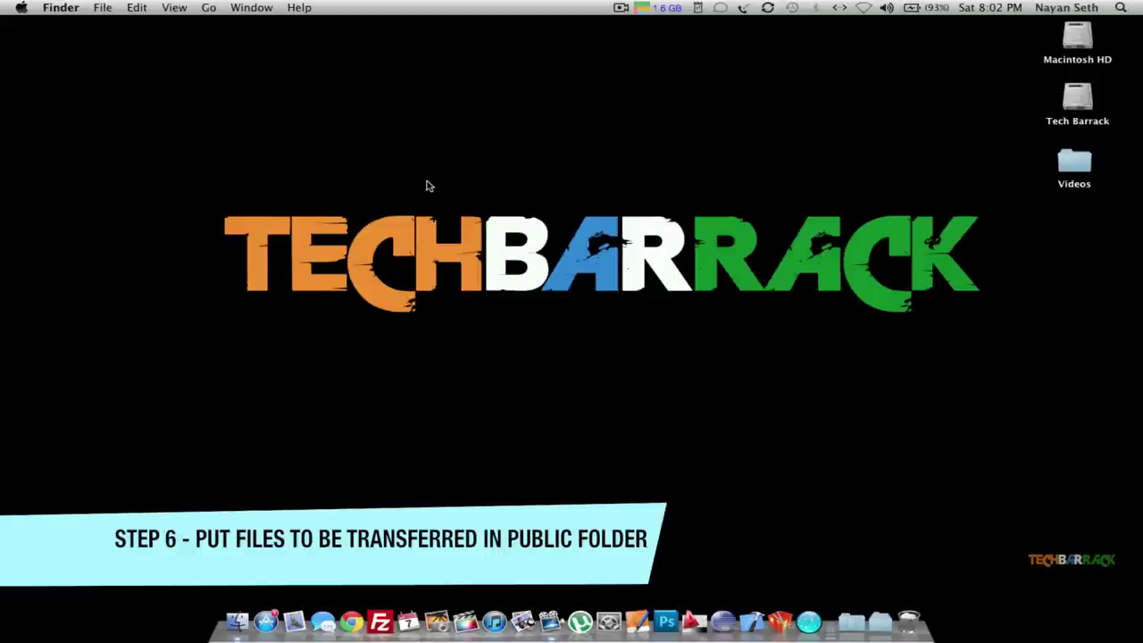
- Drag the desktop Videos folder into the Public folder inside the user's home folder on Macintosh HD
drag(1022, 156, 1108, 203)
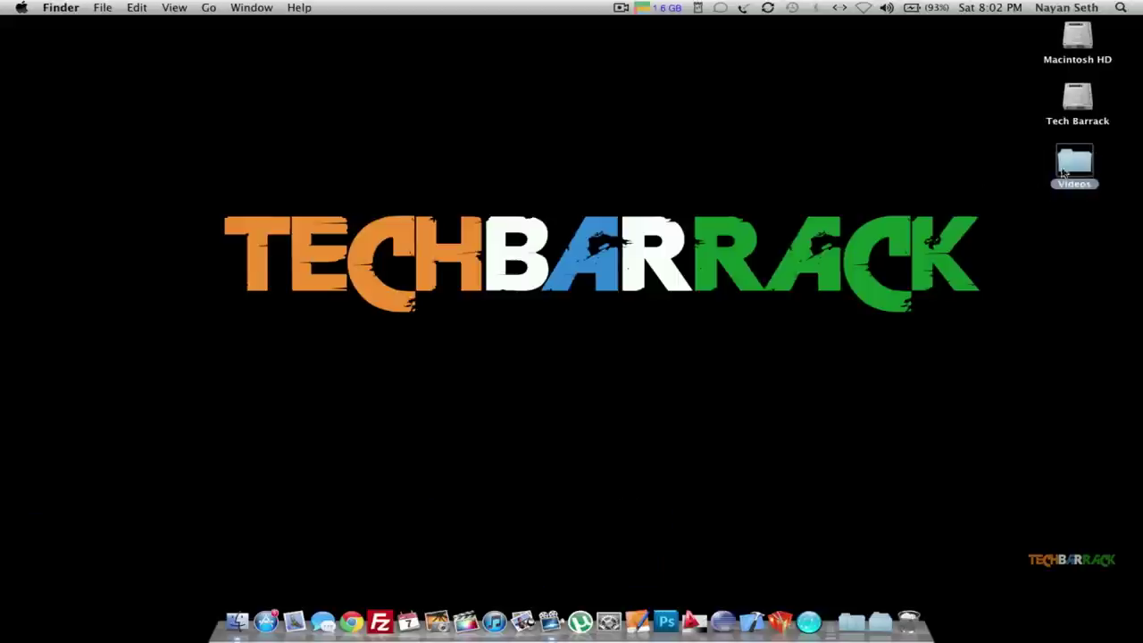
click(1066, 171)
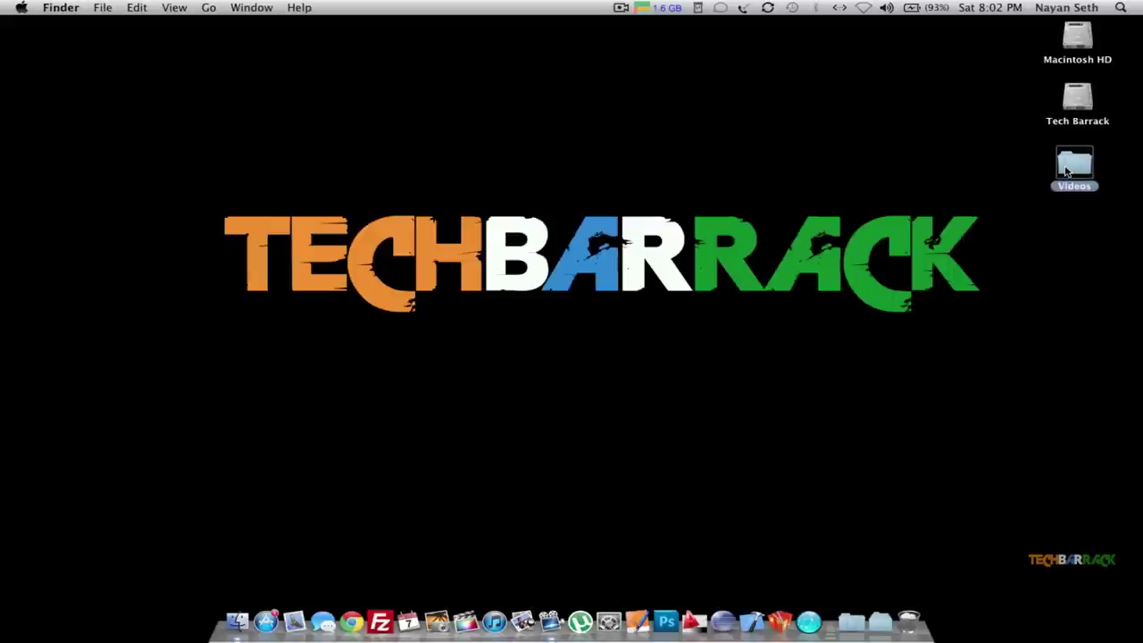
double_click(1074, 49)
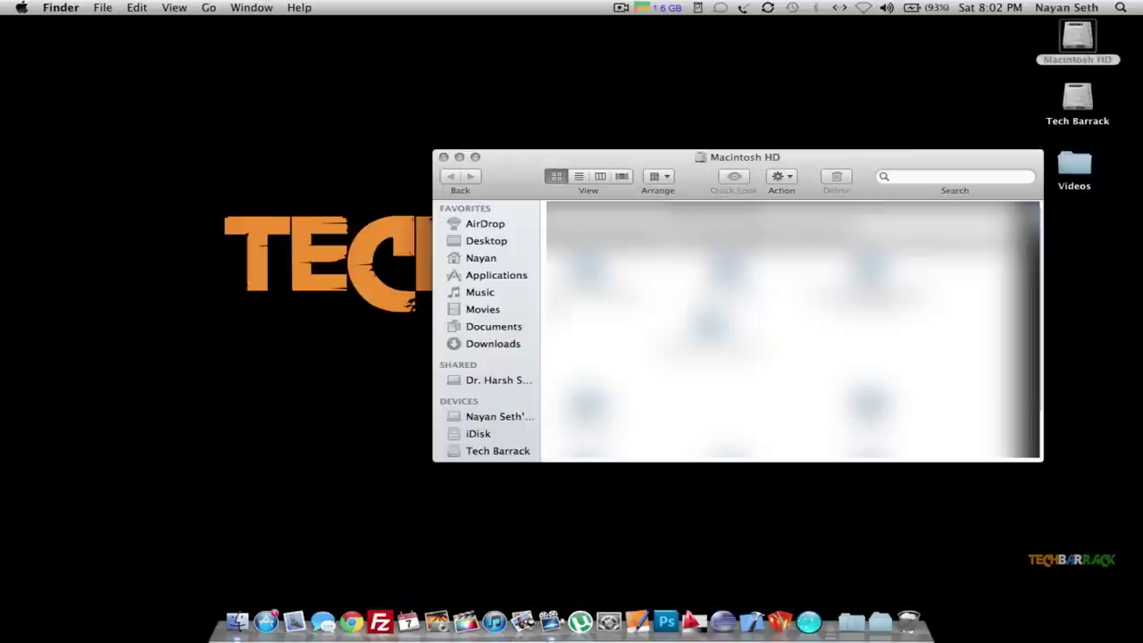
click(463, 261)
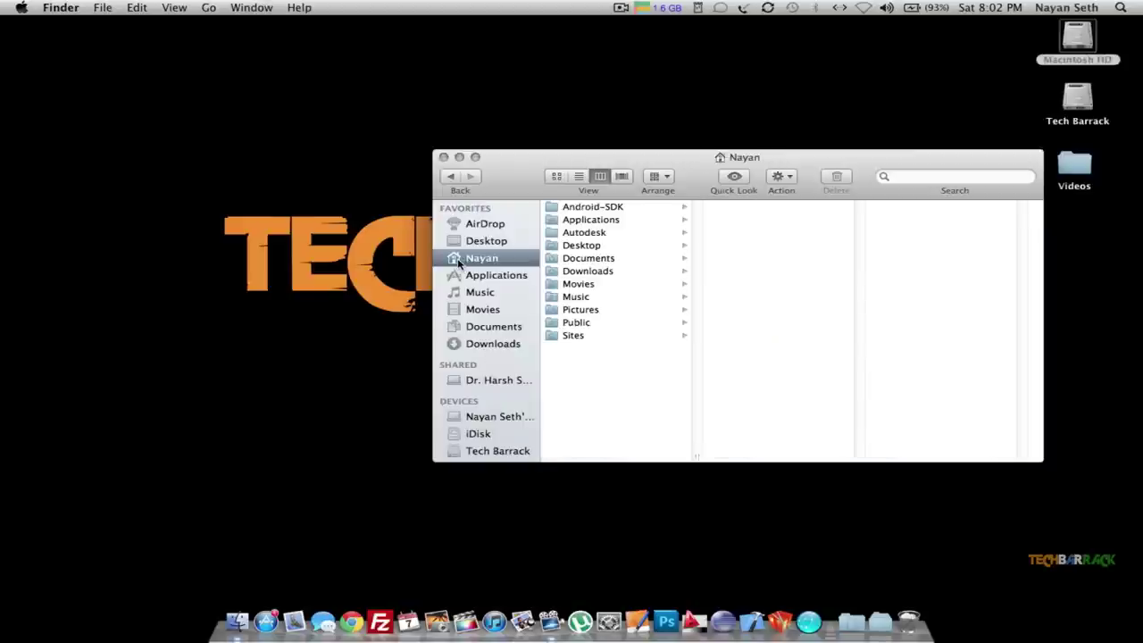
click(569, 324)
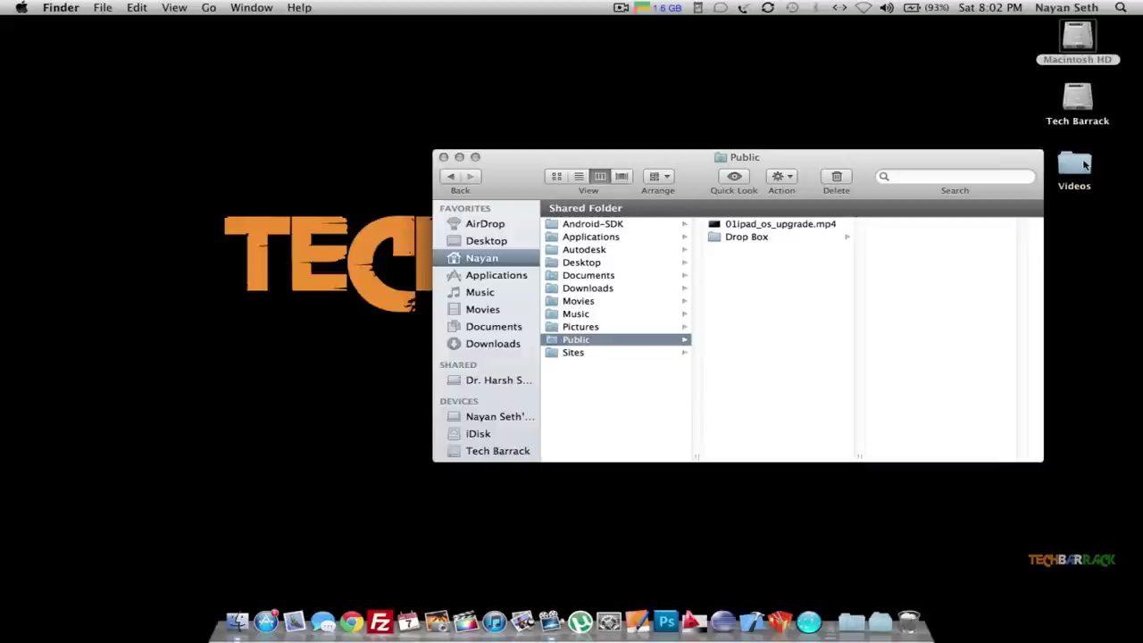
drag(1084, 166, 749, 267)
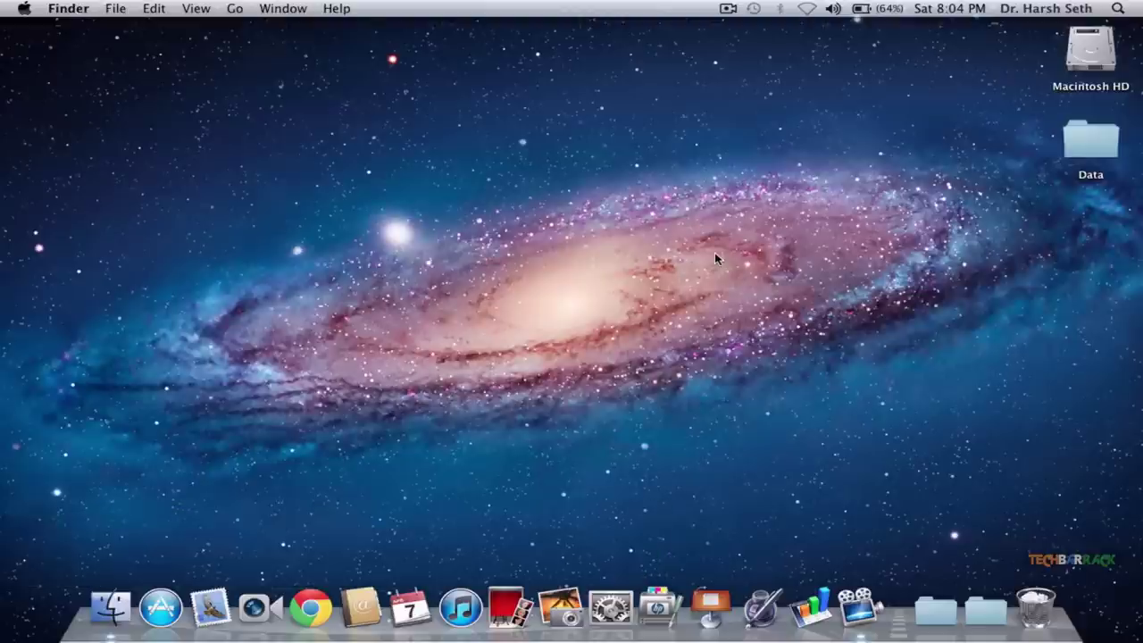
- As guest, open the other Mac's Public Folder share and copy its Videos folder to the desktop
click(107, 594)
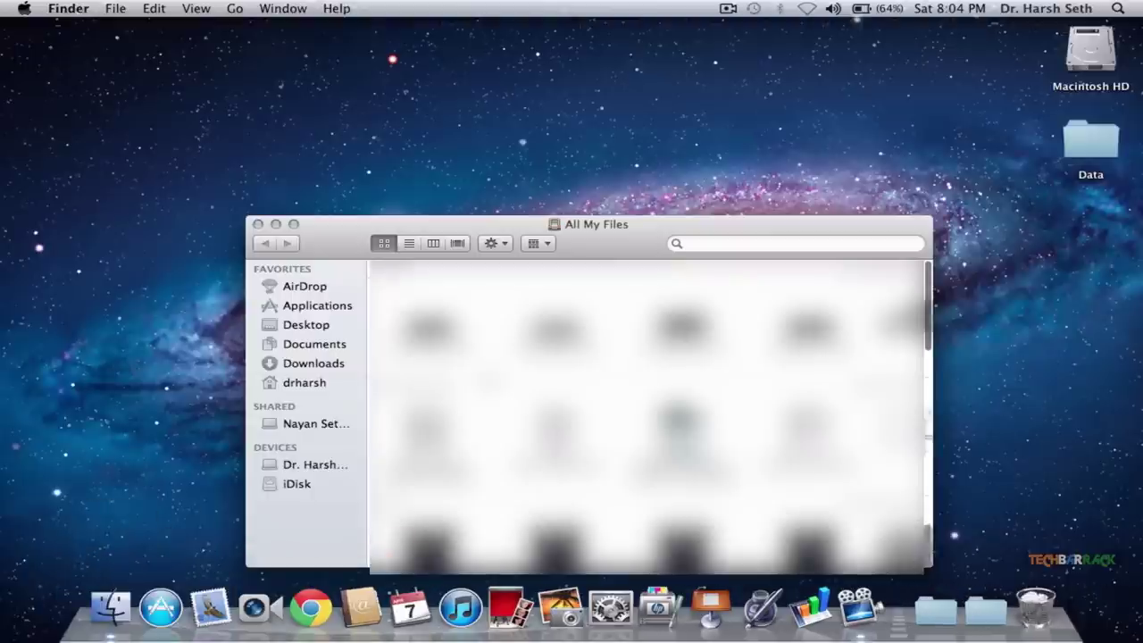
click(290, 423)
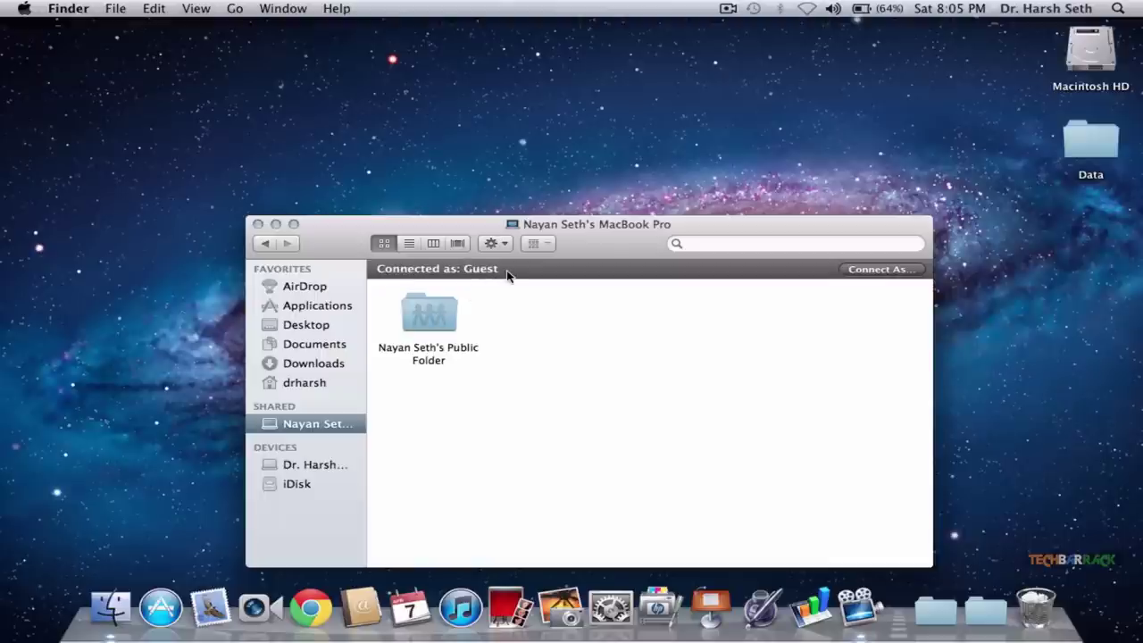
drag(520, 465, 375, 284)
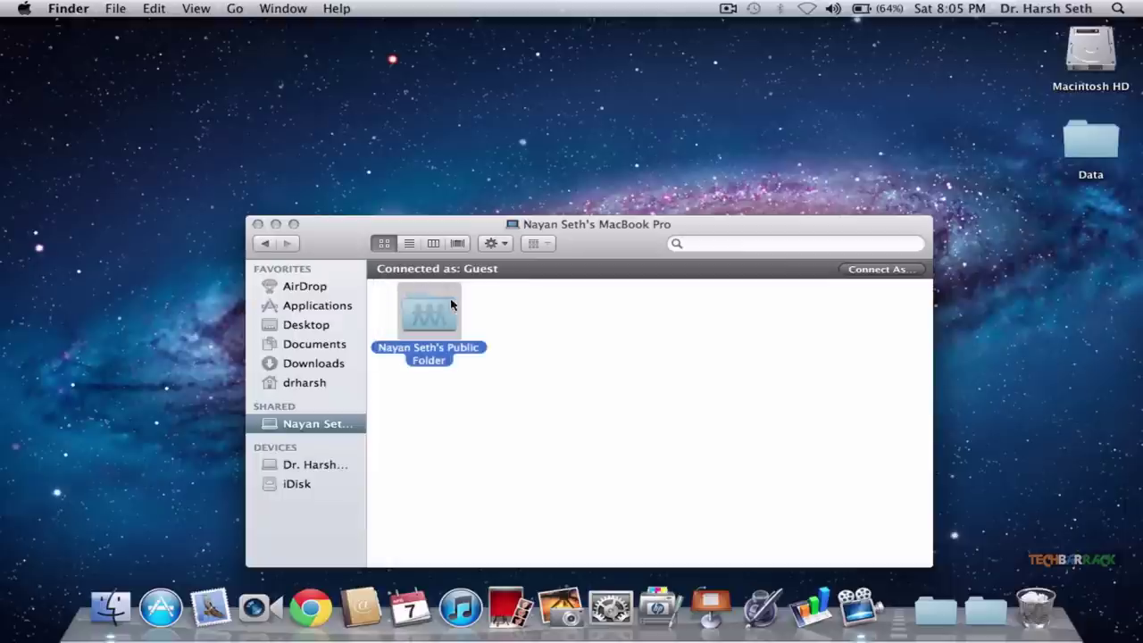
double_click(430, 322)
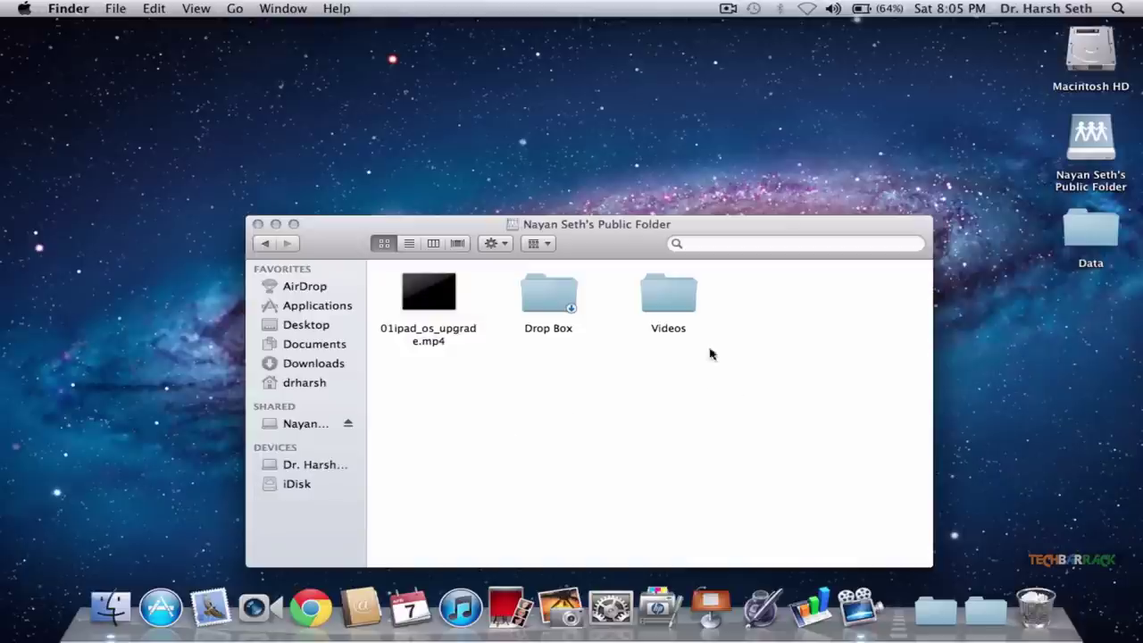
click(670, 299)
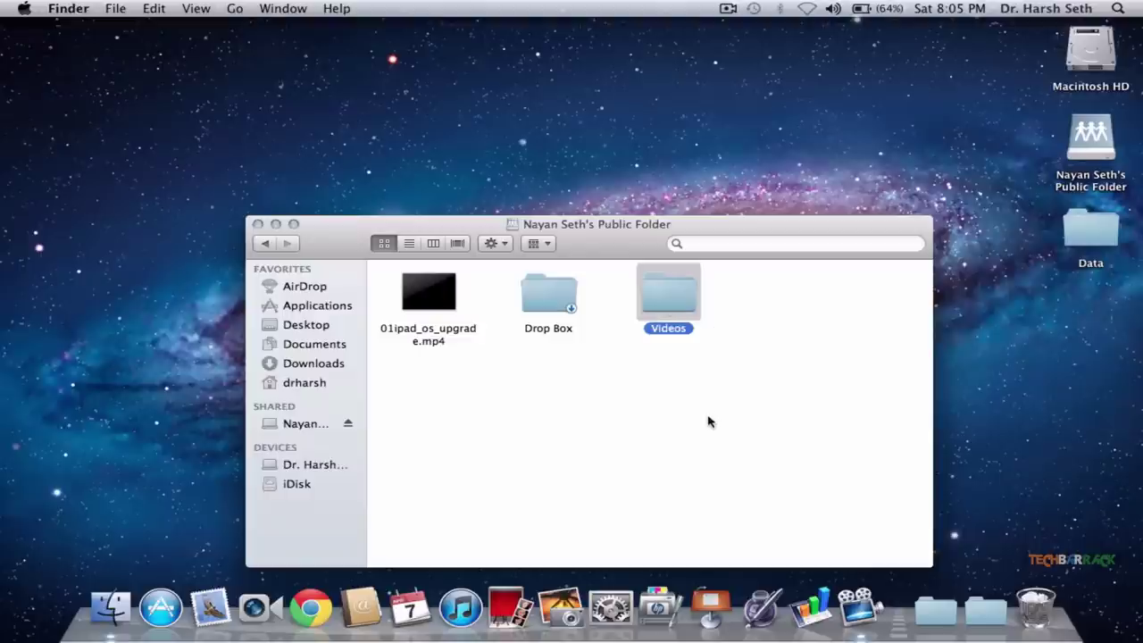
drag(665, 295, 1078, 329)
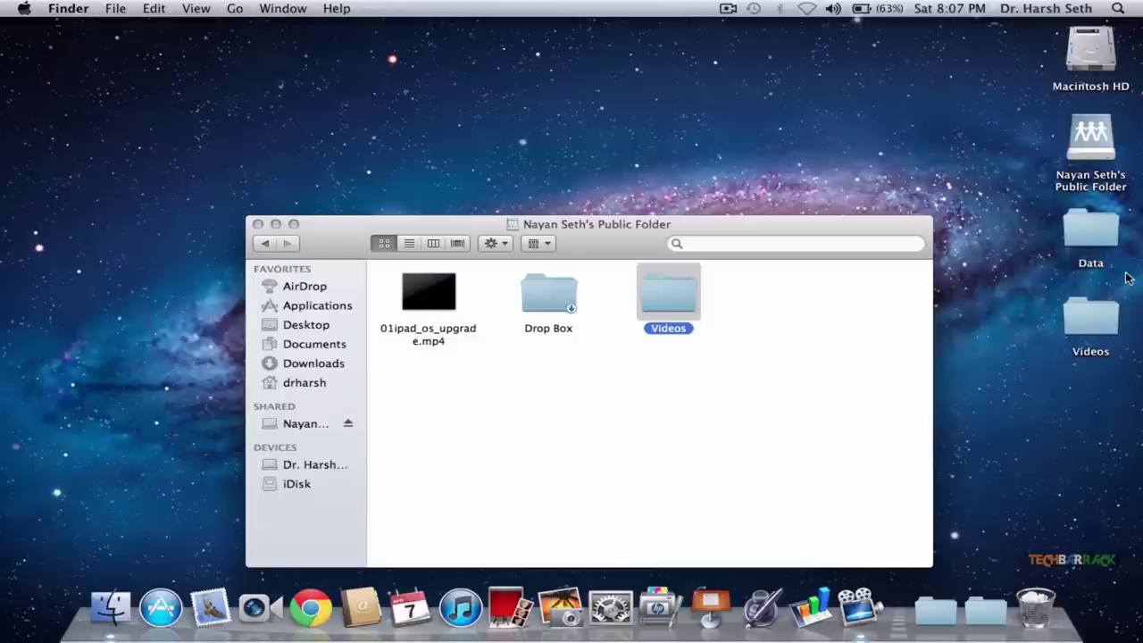
- Check Get Info for the copied desktop Videos folder (5.77 GB, 27 items), then close it
click(1090, 319)
right_click(1089, 320)
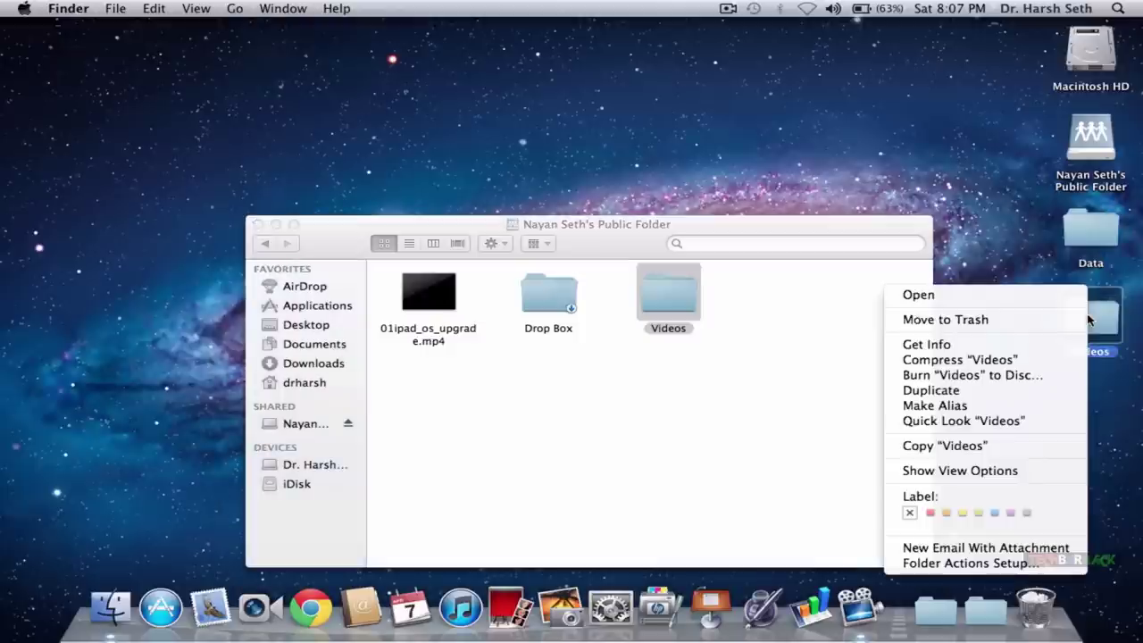
click(981, 346)
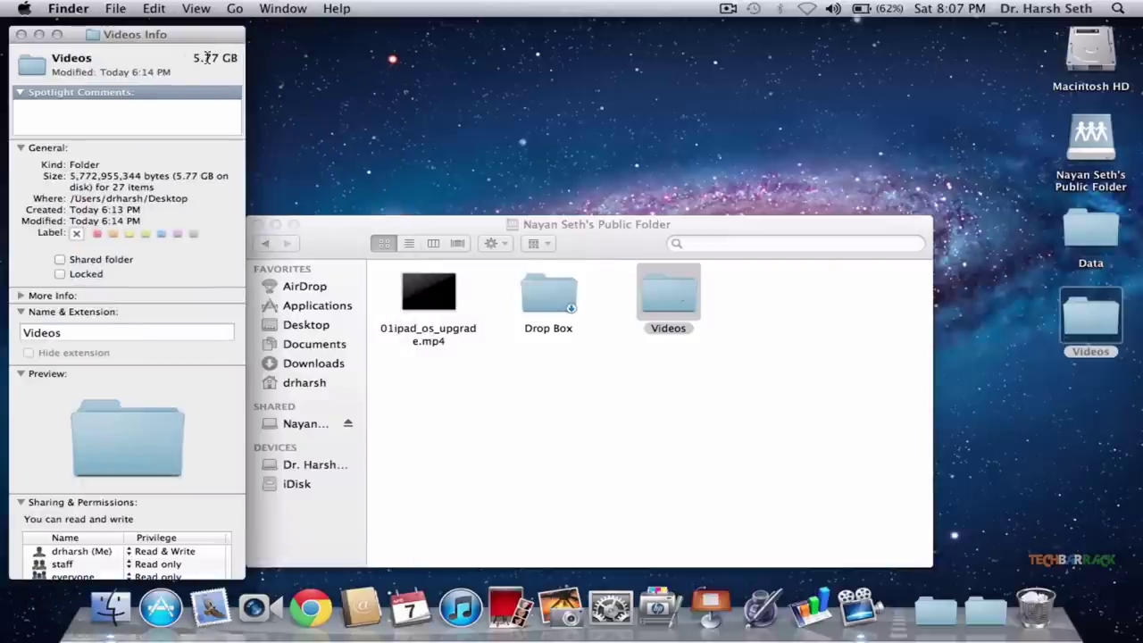
click(22, 34)
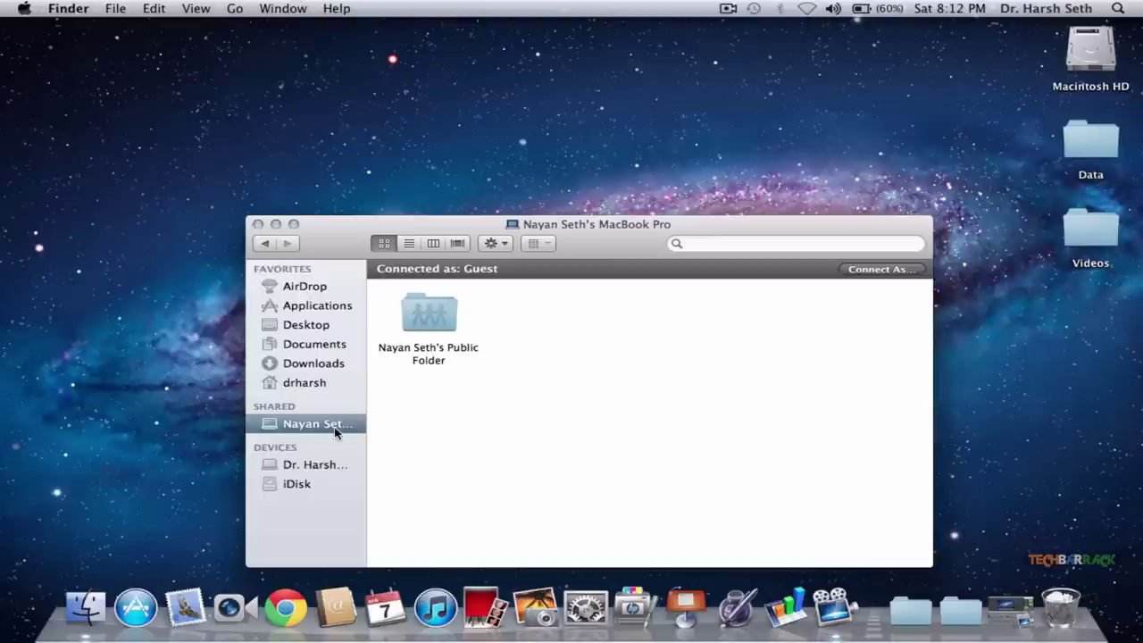
- Log in to the other Mac as a Registered User with the account name and password
click(909, 269)
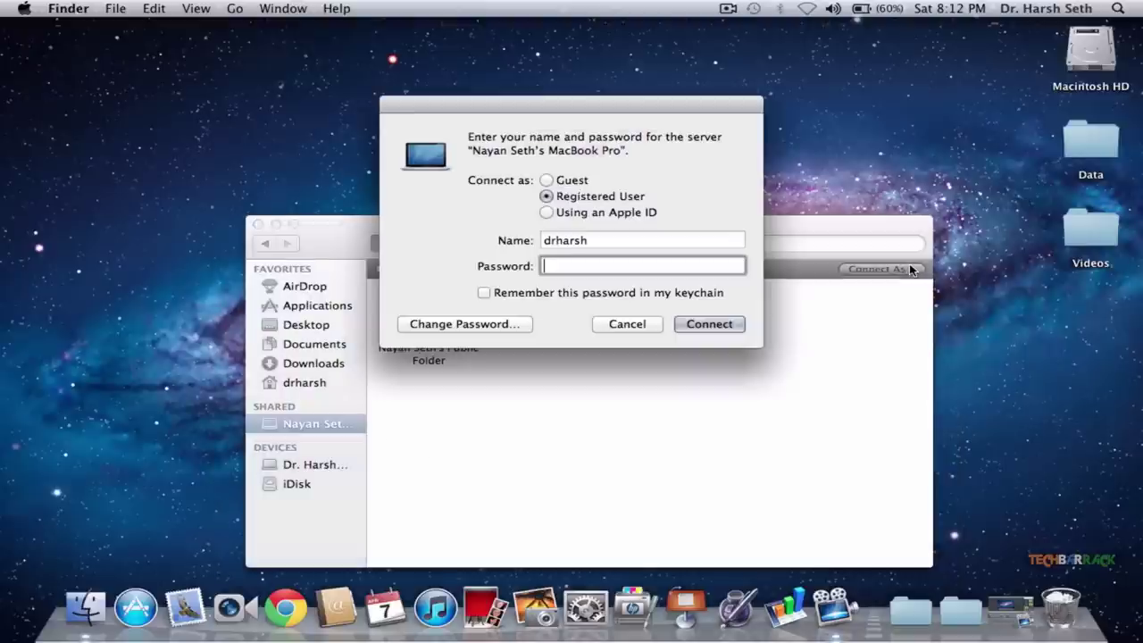
double_click(576, 241)
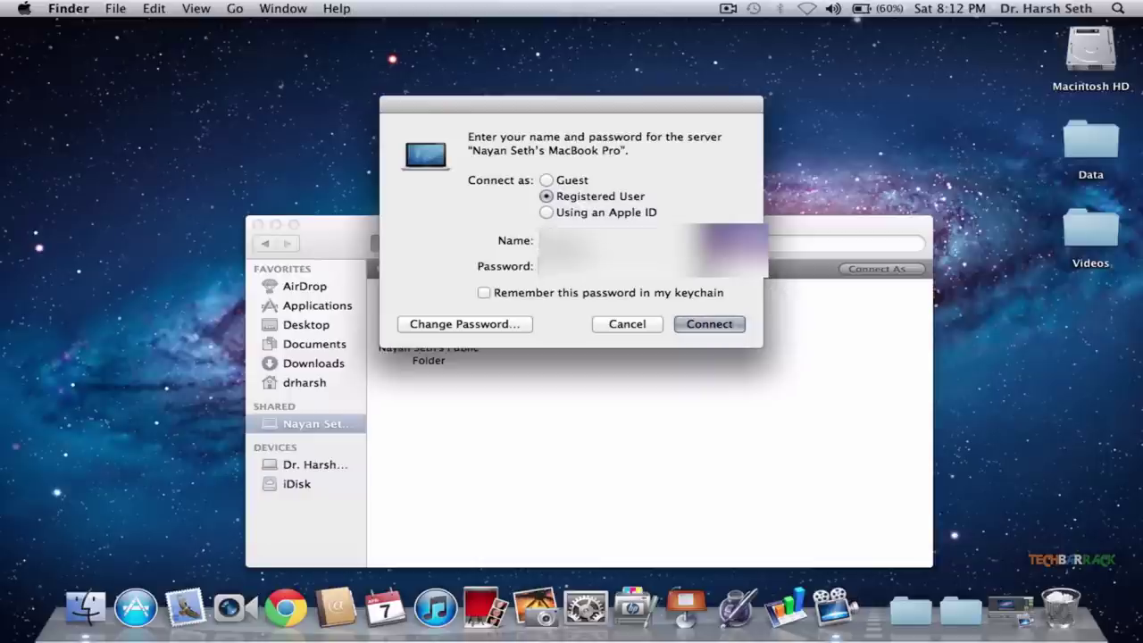
key(Return)
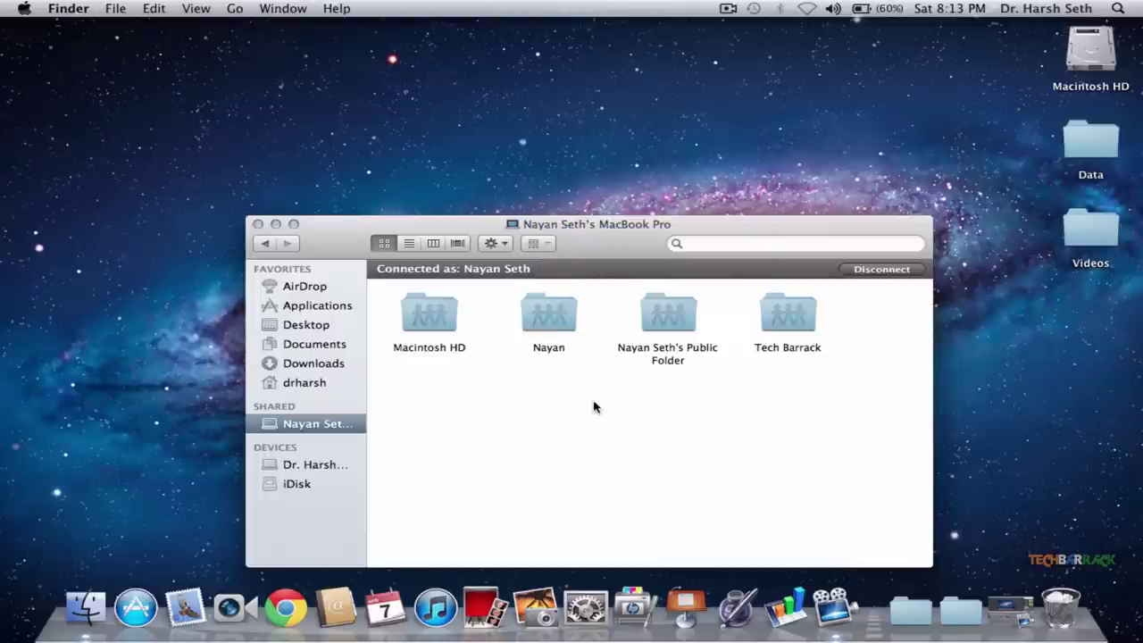
- Copy the 3 Idiots folder from the home share's Music > iTunes > iTunes Music to the desktop
double_click(553, 312)
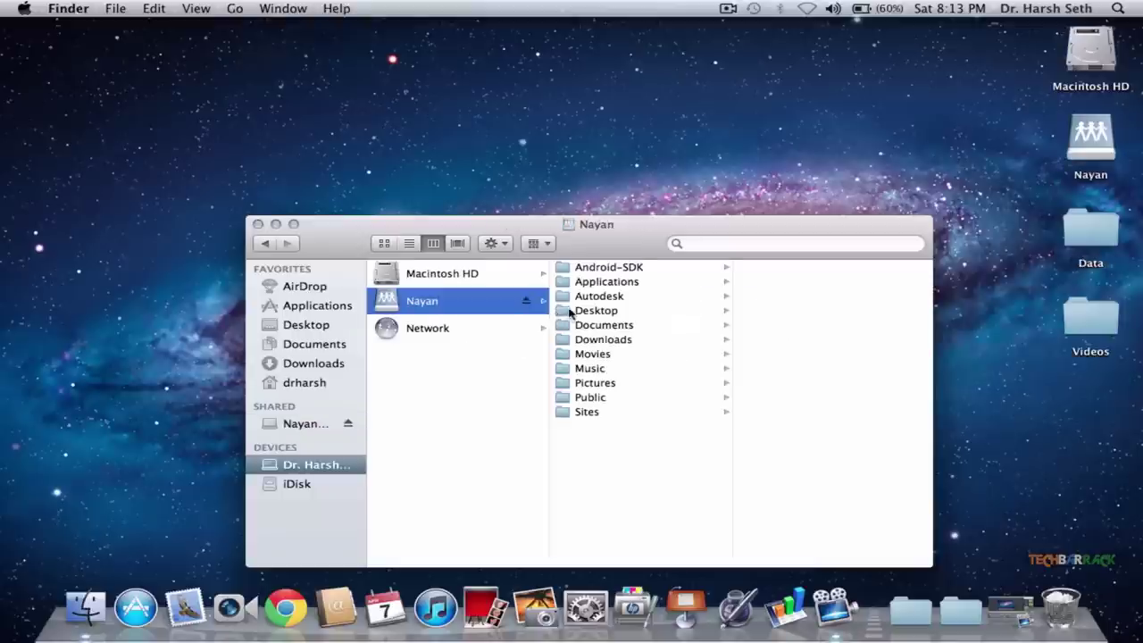
click(592, 368)
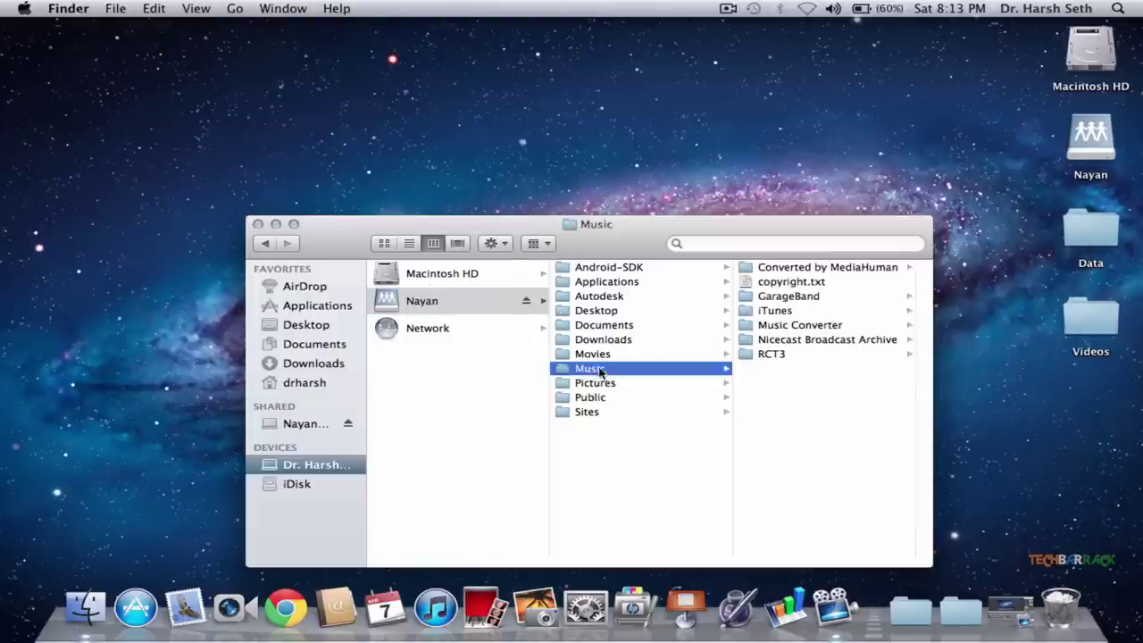
click(791, 310)
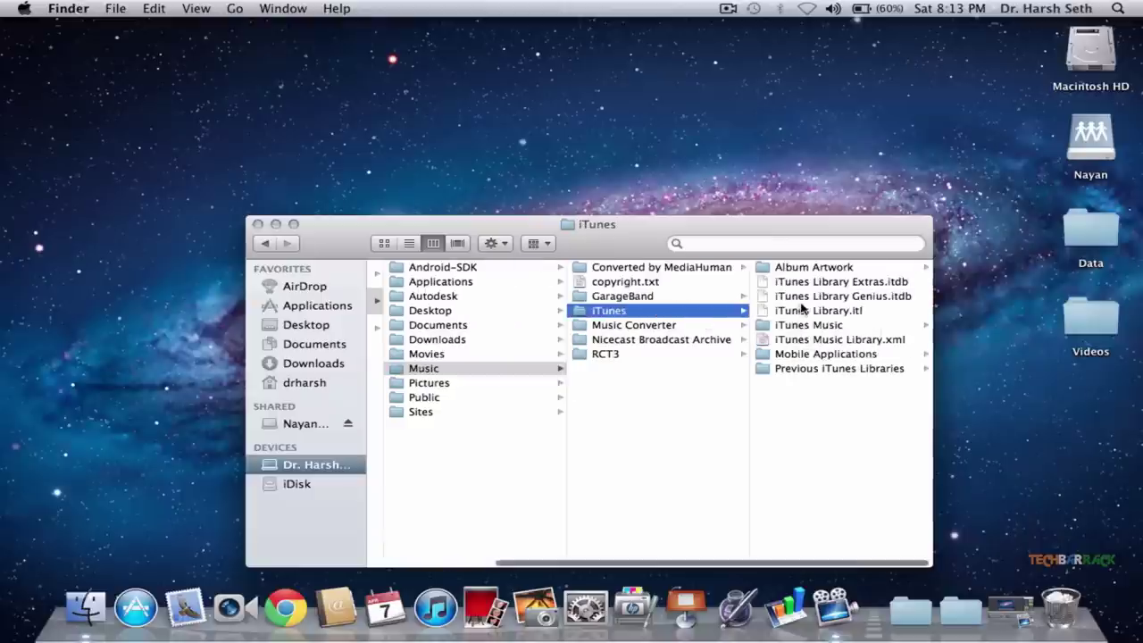
click(794, 325)
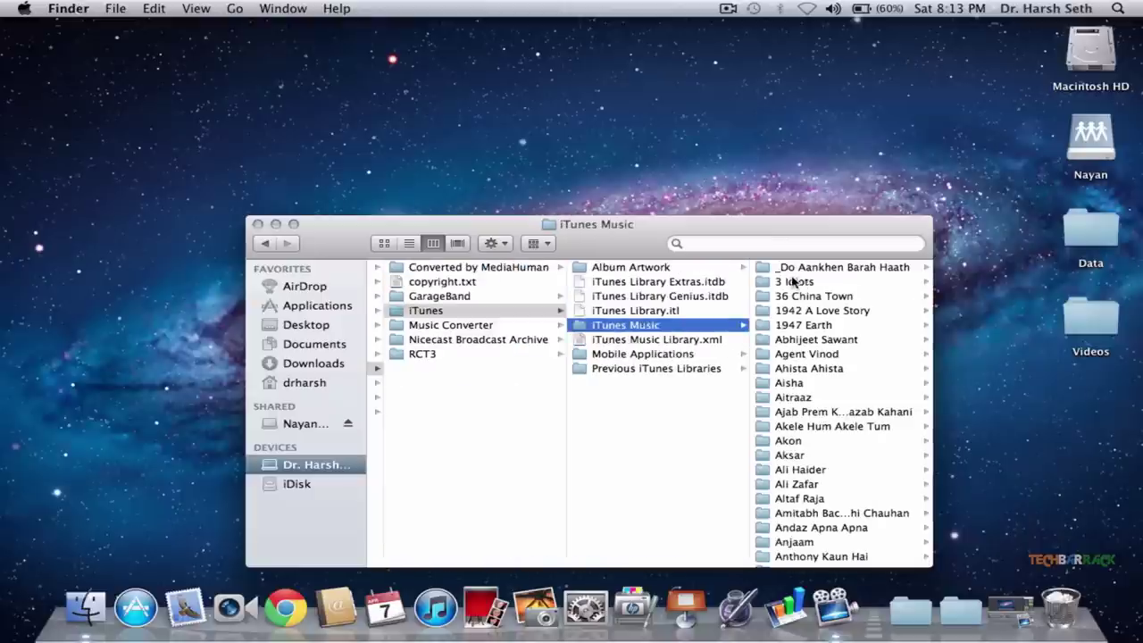
click(793, 281)
drag(687, 286, 851, 196)
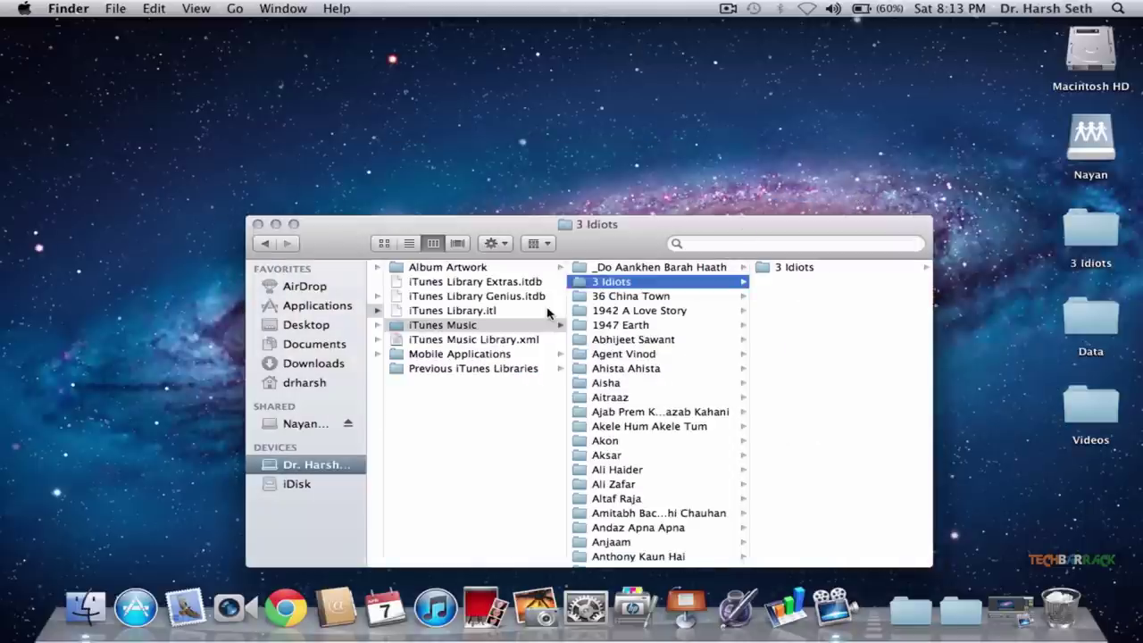
- Eject the mounted home folder share and close the Finder window
click(341, 427)
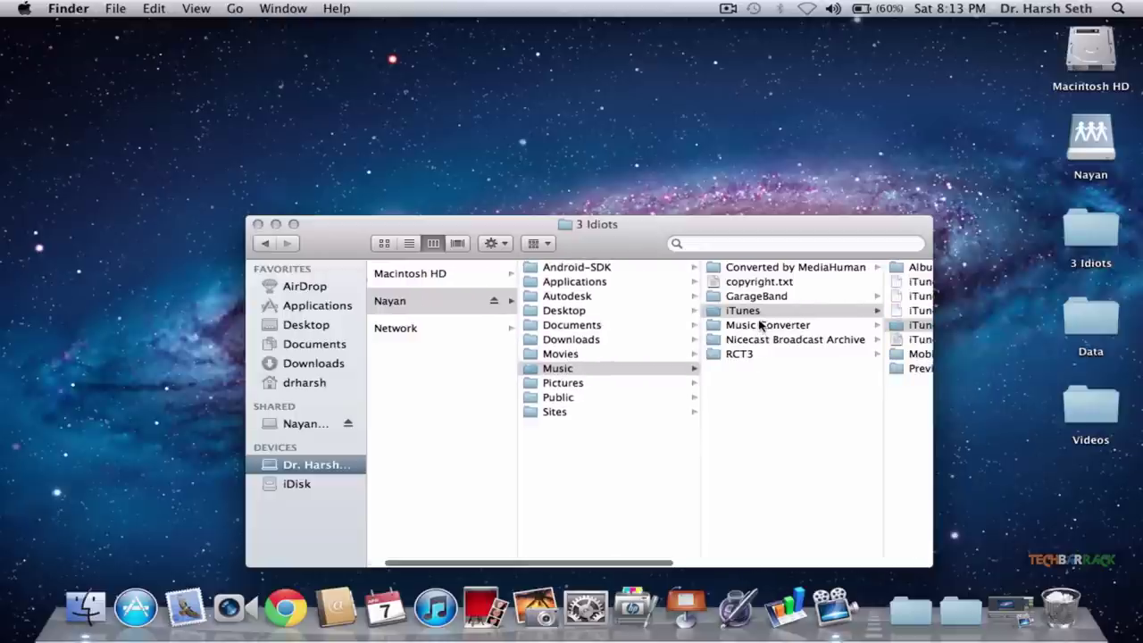
scroll(759, 326, left, 2)
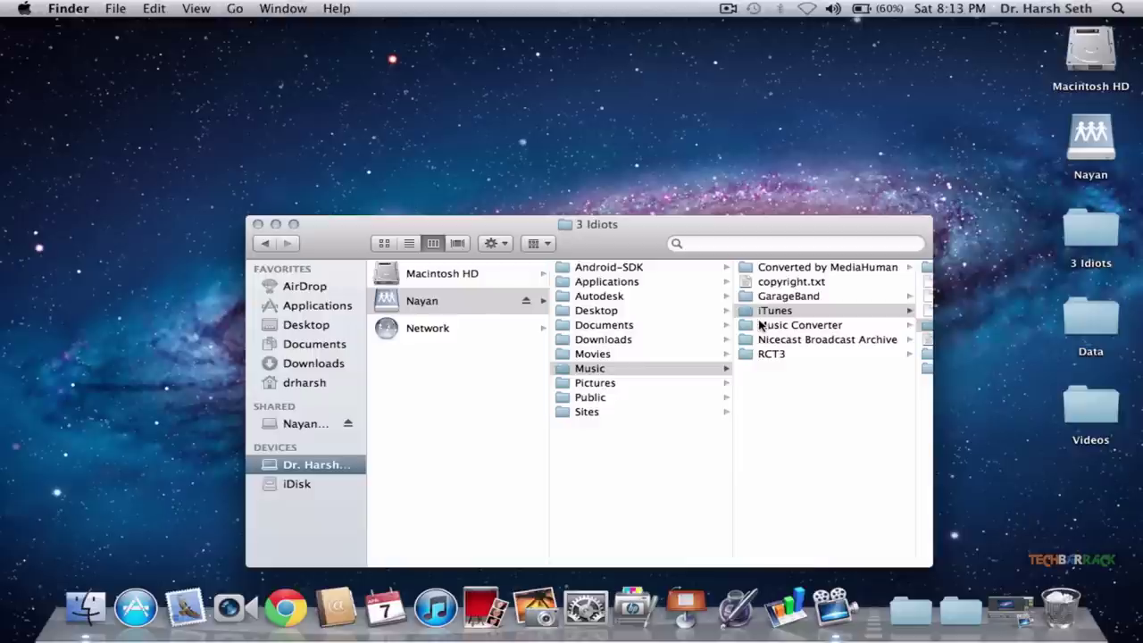
click(527, 302)
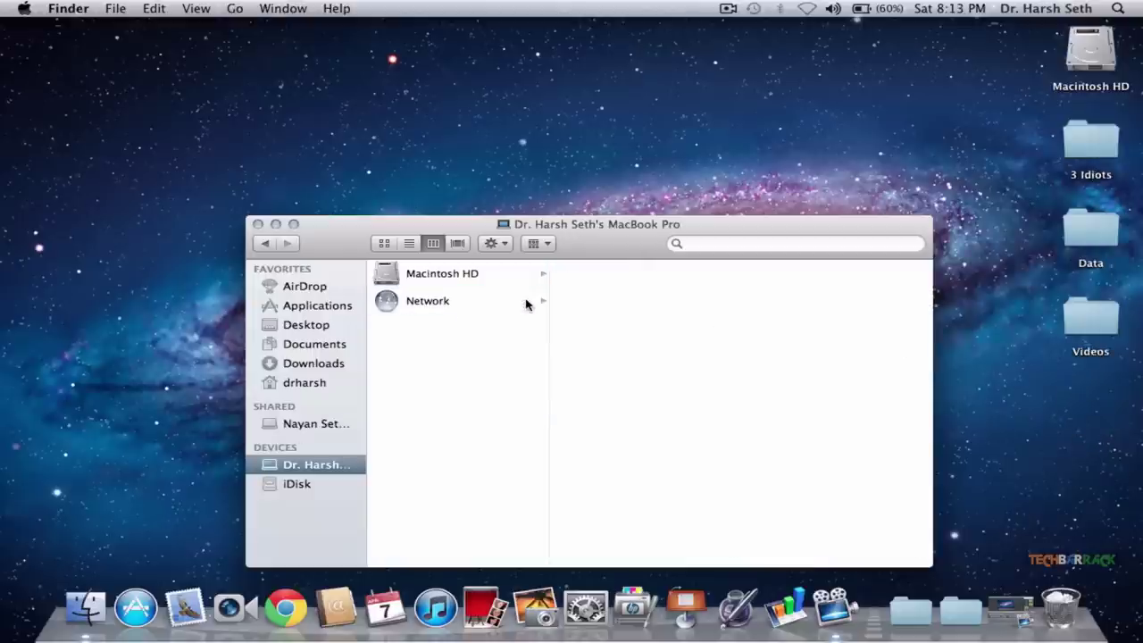
click(258, 224)
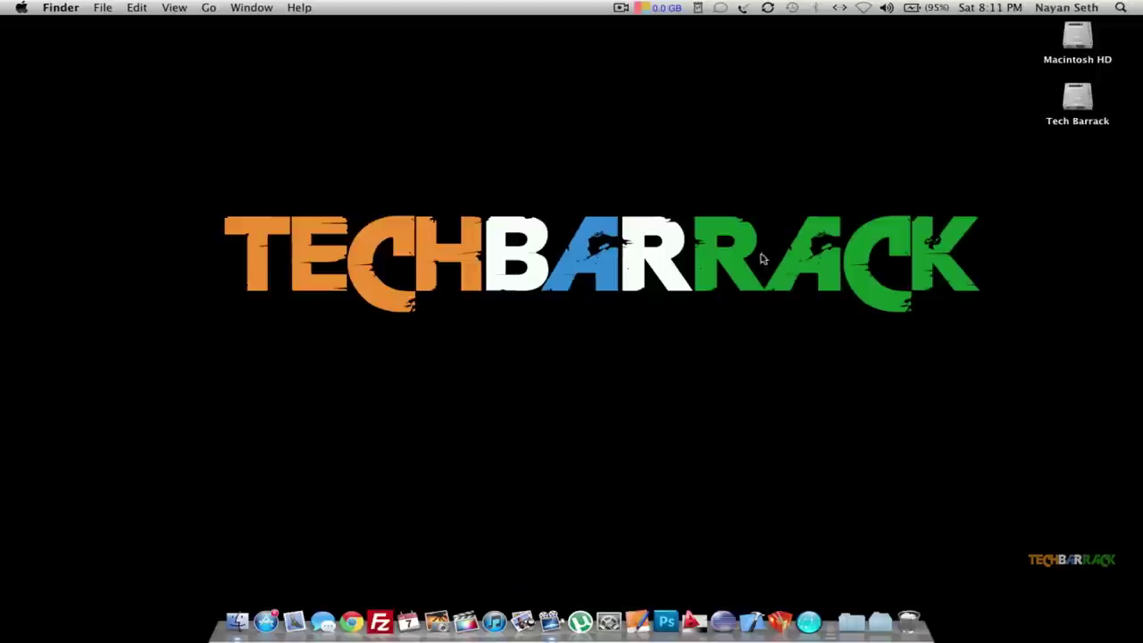
- Select the other MacBook Pro under Shared and open its Connect As login prompt, selecting the prefilled name
click(234, 596)
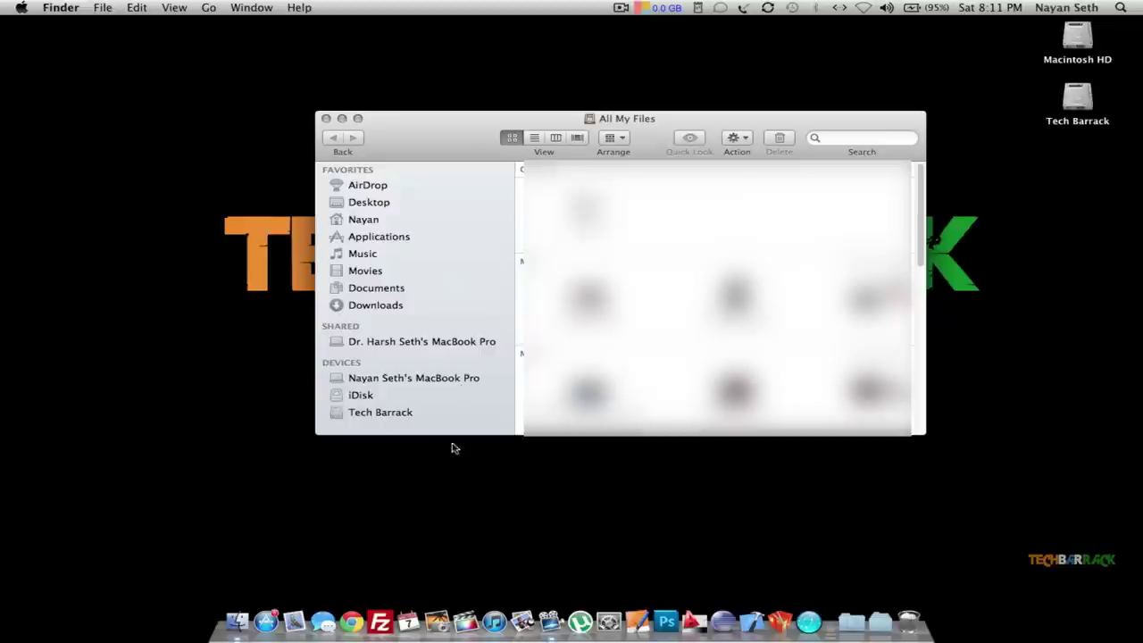
click(397, 346)
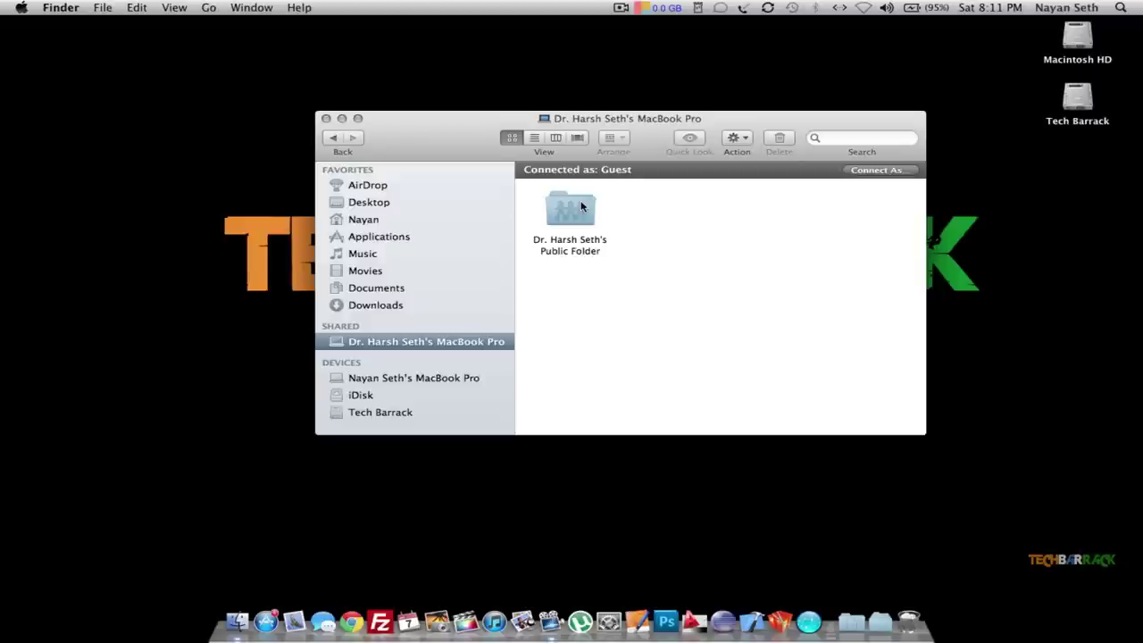
click(880, 171)
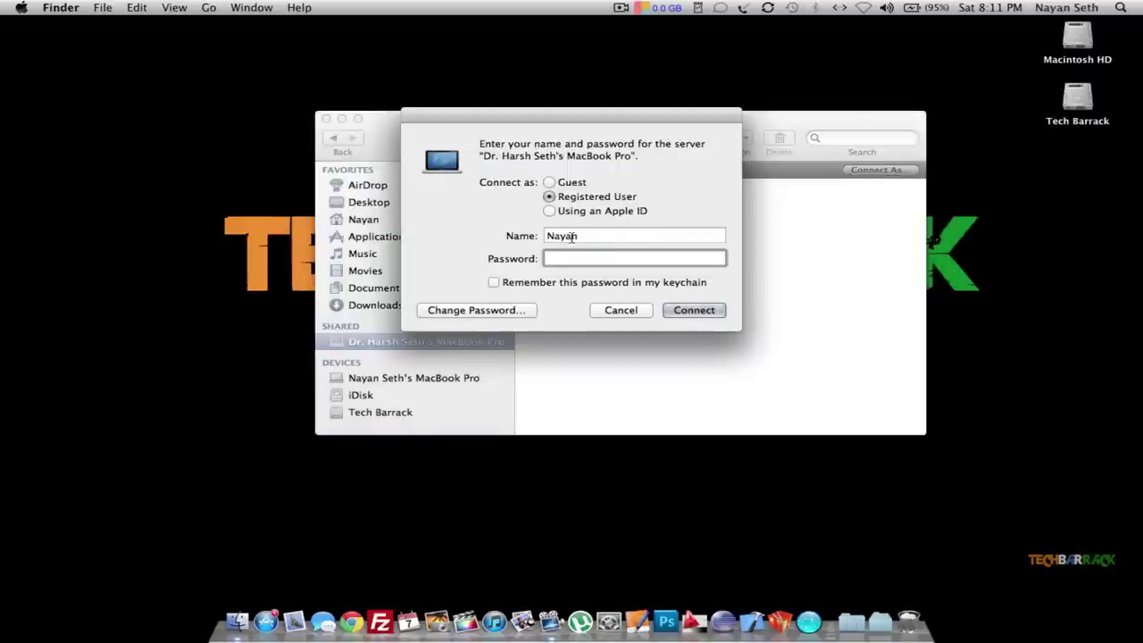
double_click(572, 236)
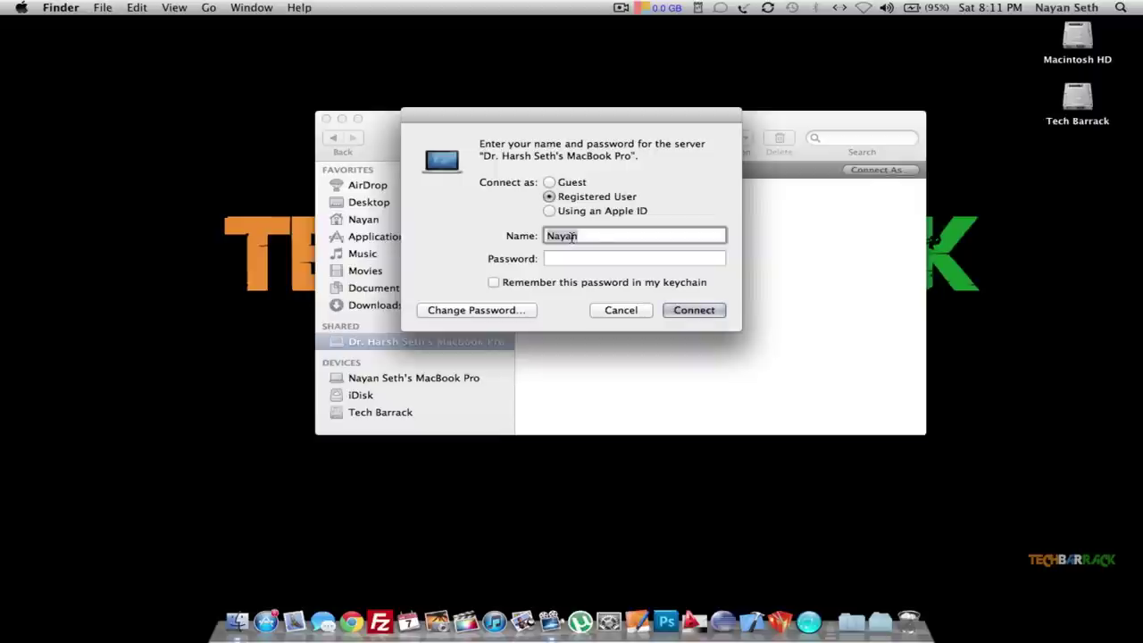